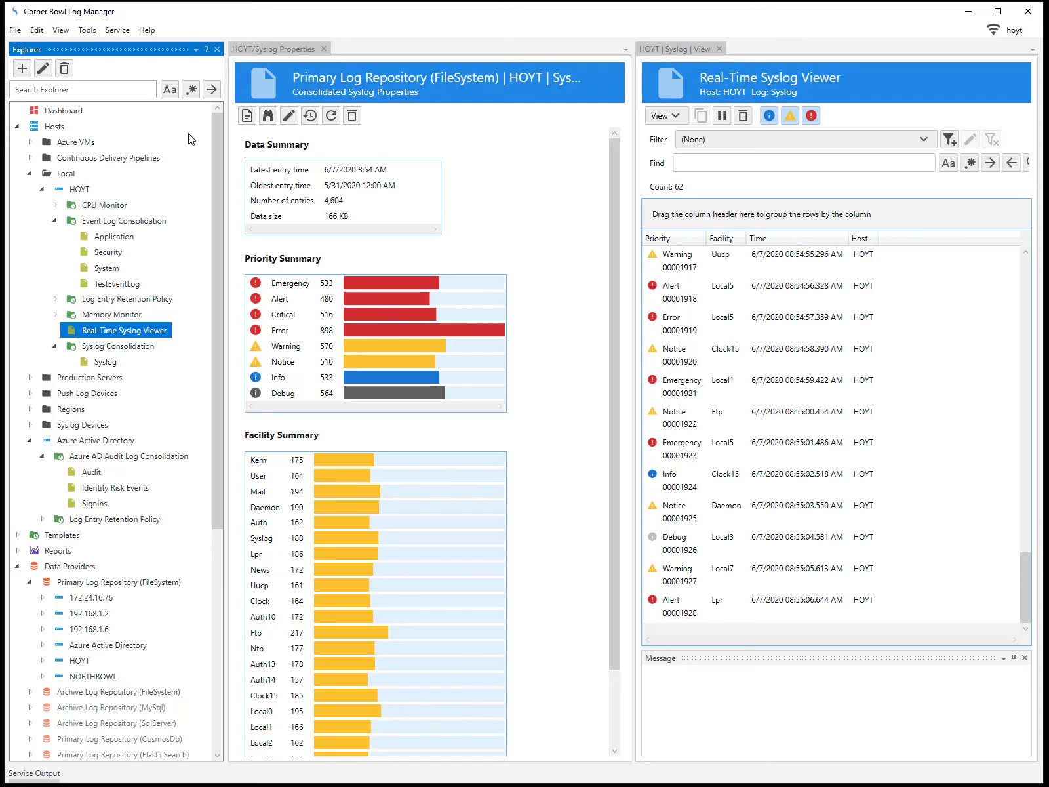
Close the real-time HOYT Syslog viewer tab and open the File menu
left_click(719, 49)
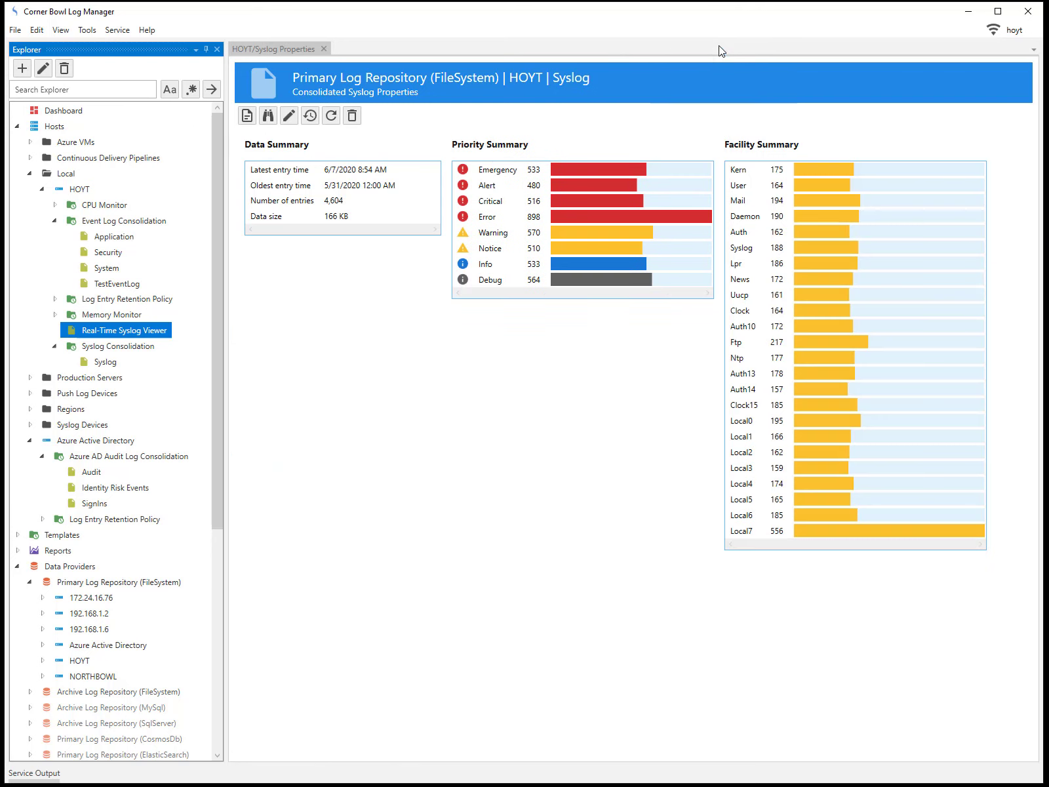
left_click(14, 30)
Create a new Log Monitor template with sub type Syslog, named 'Syslog Monitor to CSV'
left_click(30, 43)
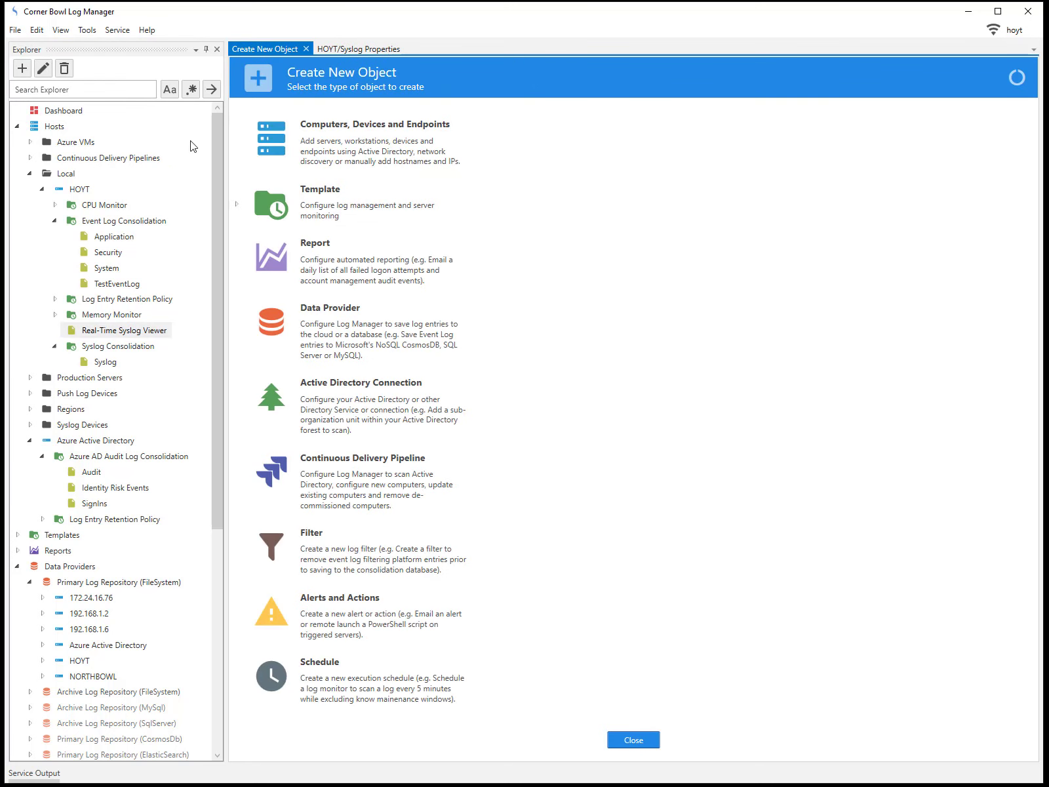
left_click(329, 204)
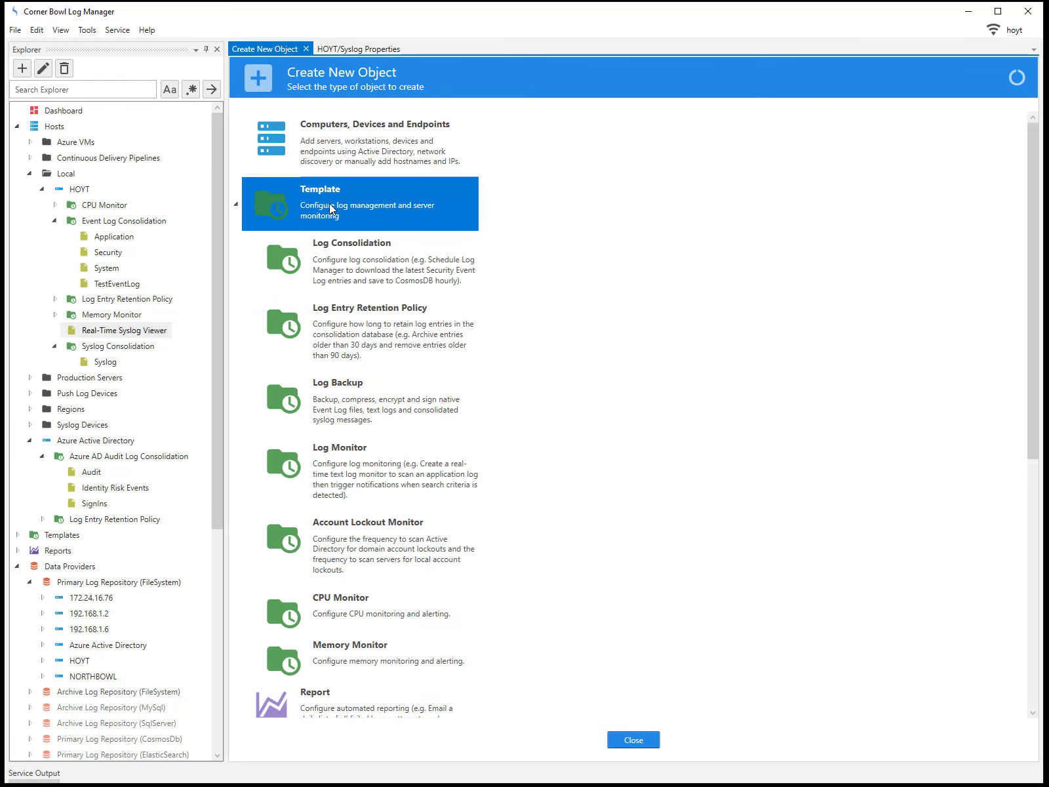
left_click(345, 463)
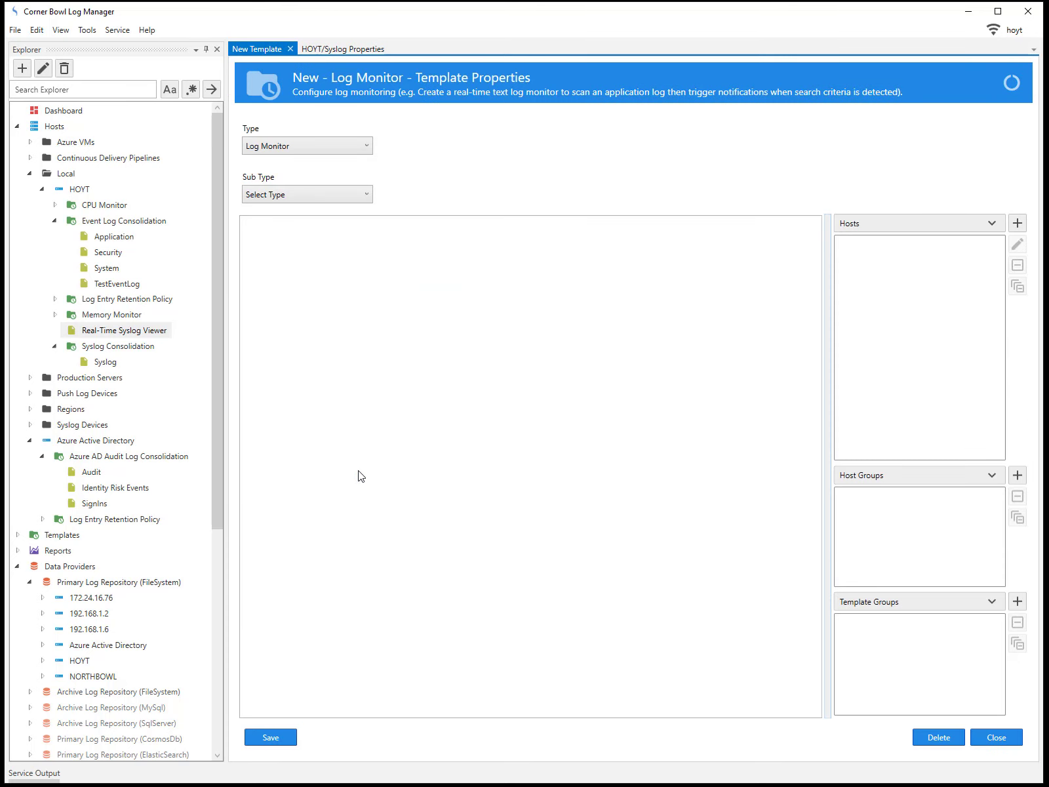
left_click(366, 196)
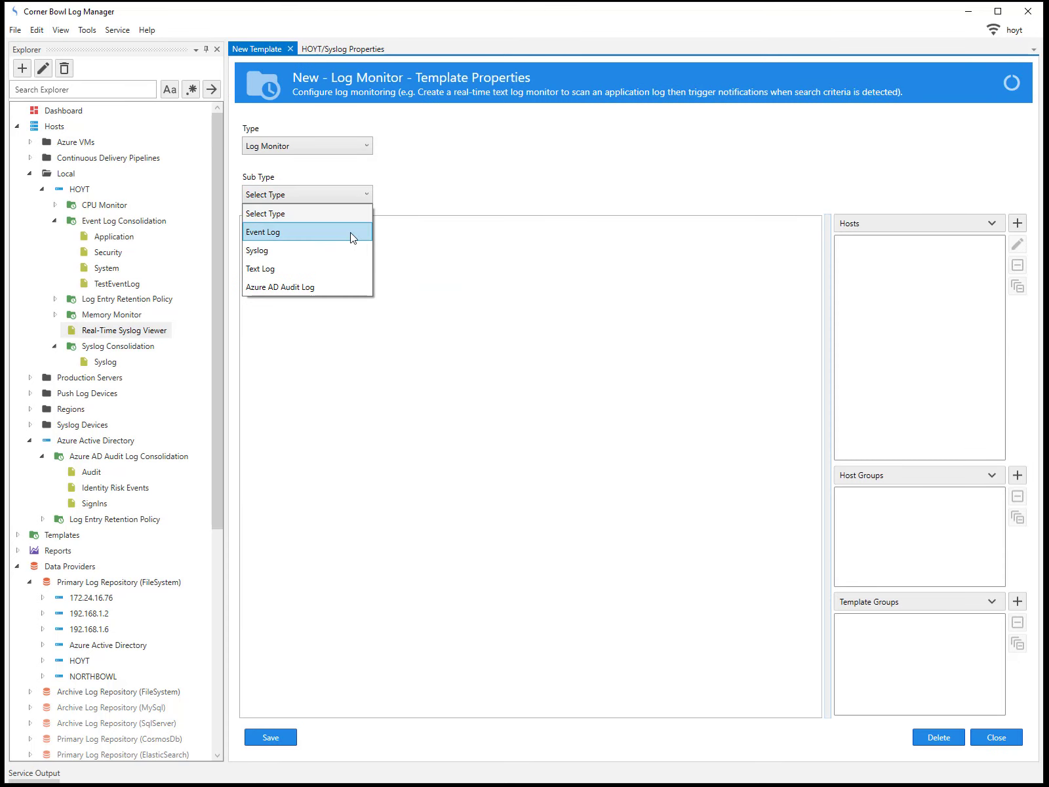
left_click(353, 249)
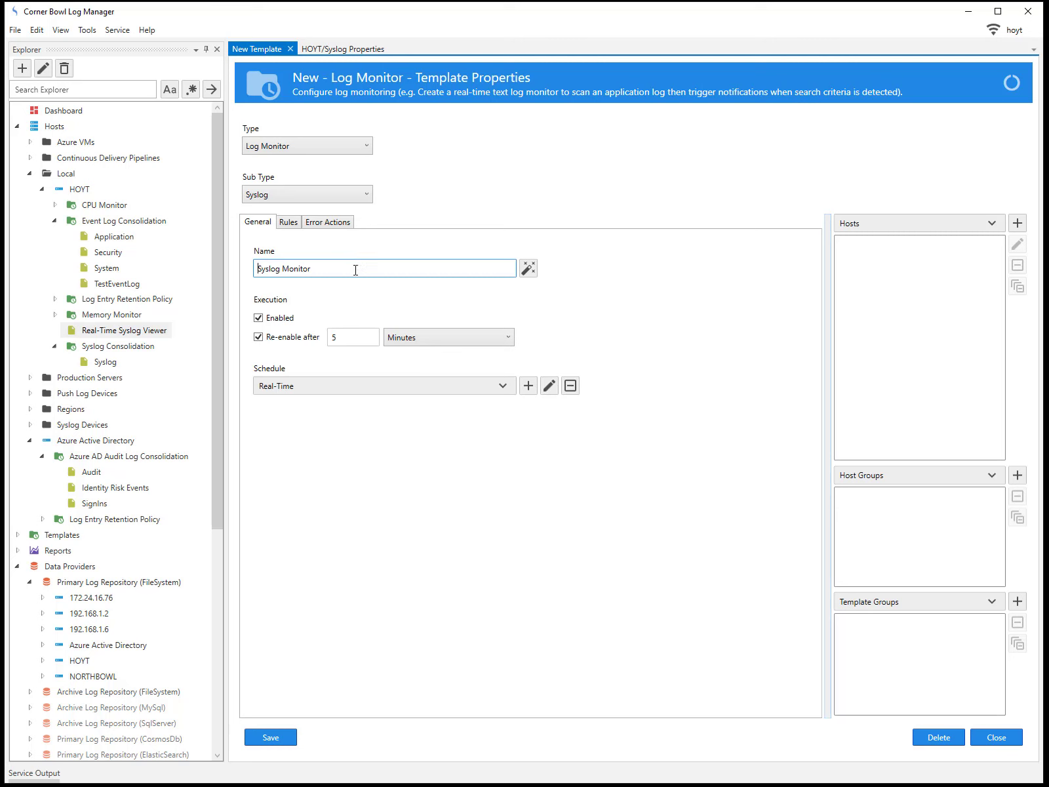
left_click(341, 270)
type("to CSV")
Add a monitor rule that triggers after an entry passes 3 times every 5 minutes
left_click(288, 223)
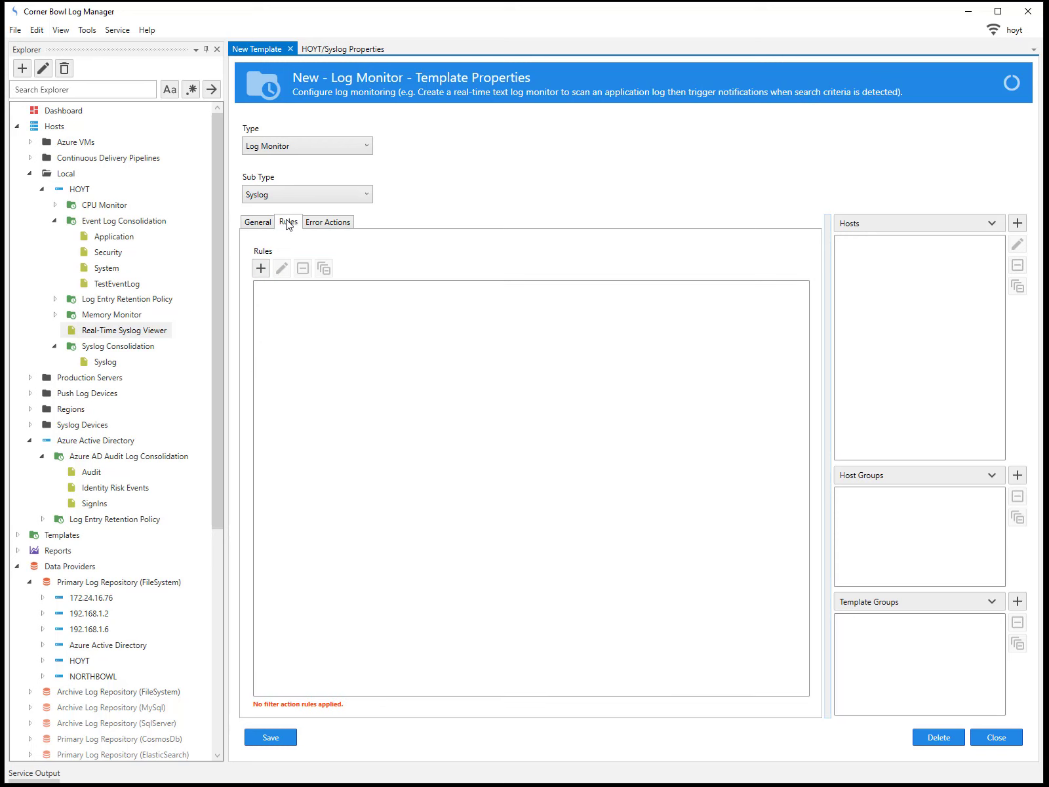
left_click(262, 269)
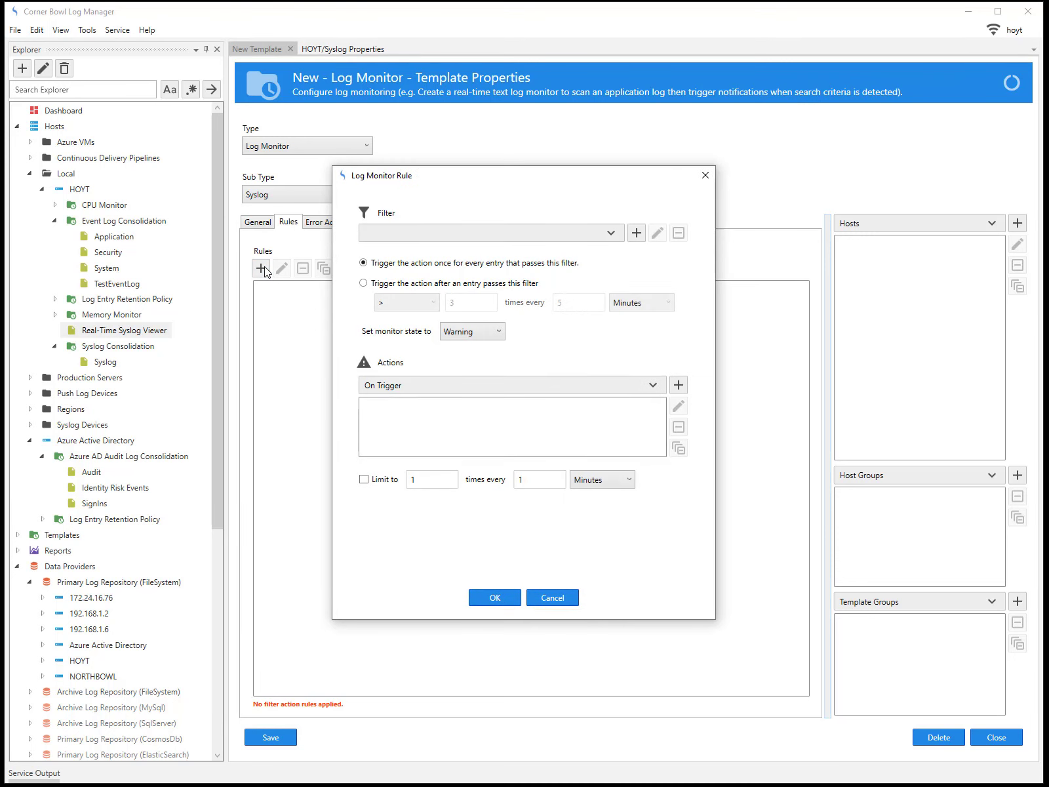
left_click(611, 235)
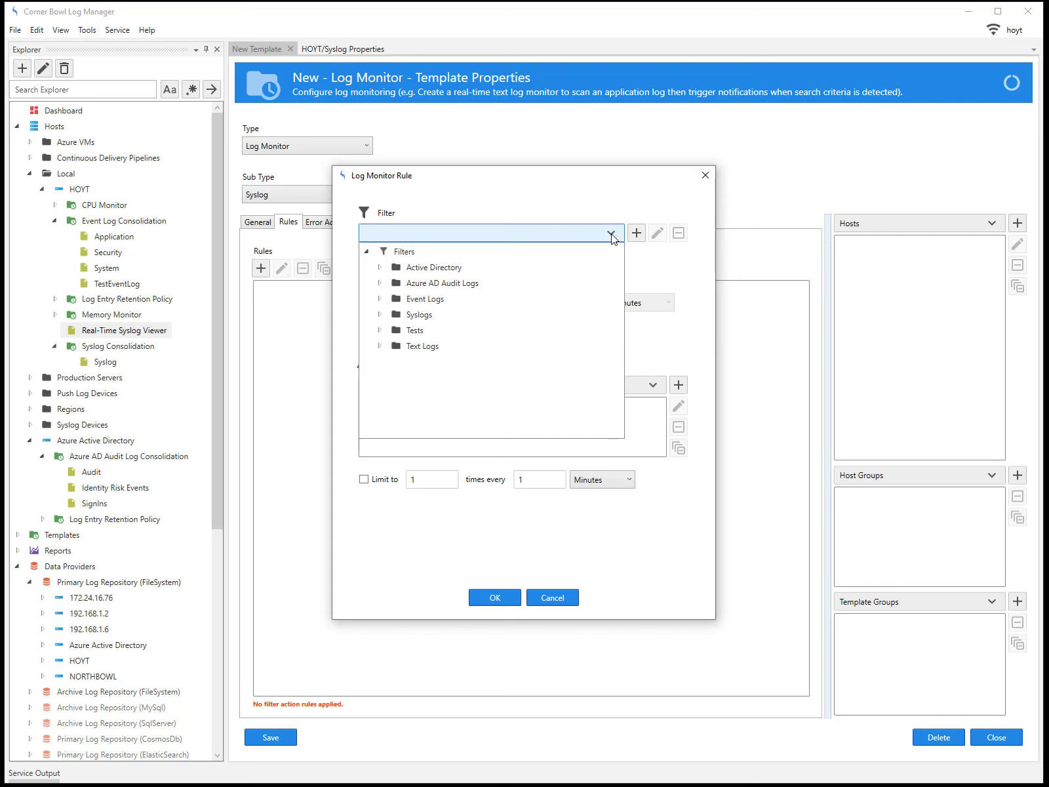
left_click(611, 236)
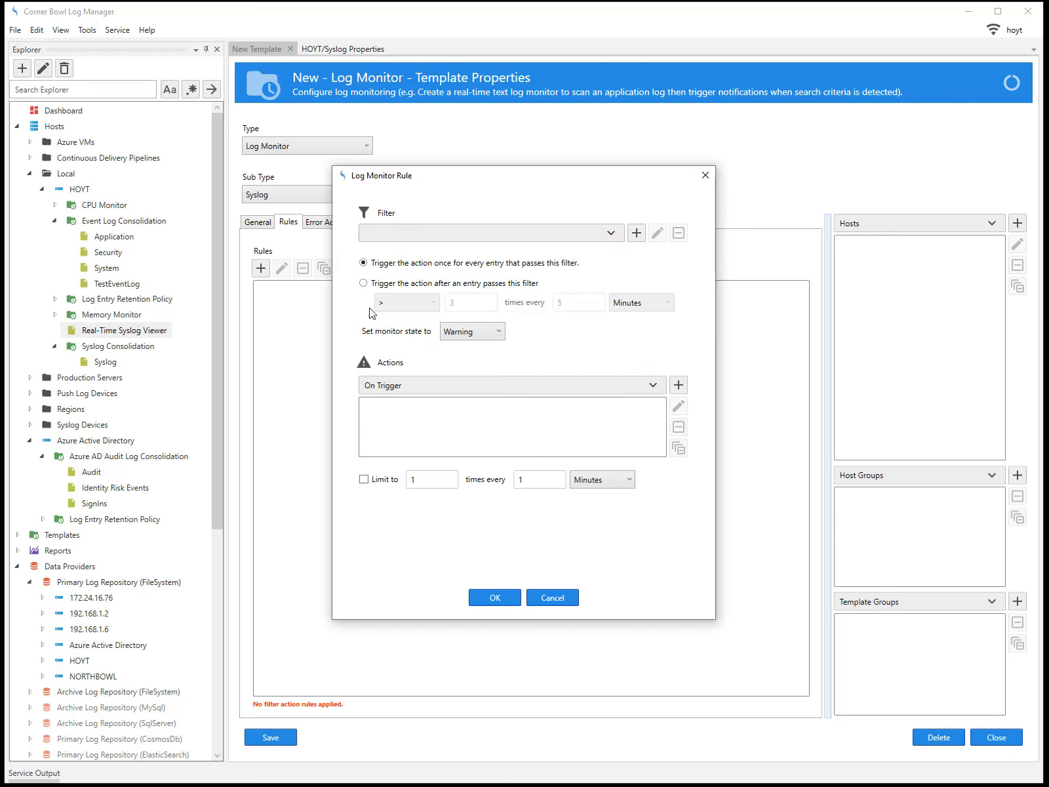
left_click(364, 284)
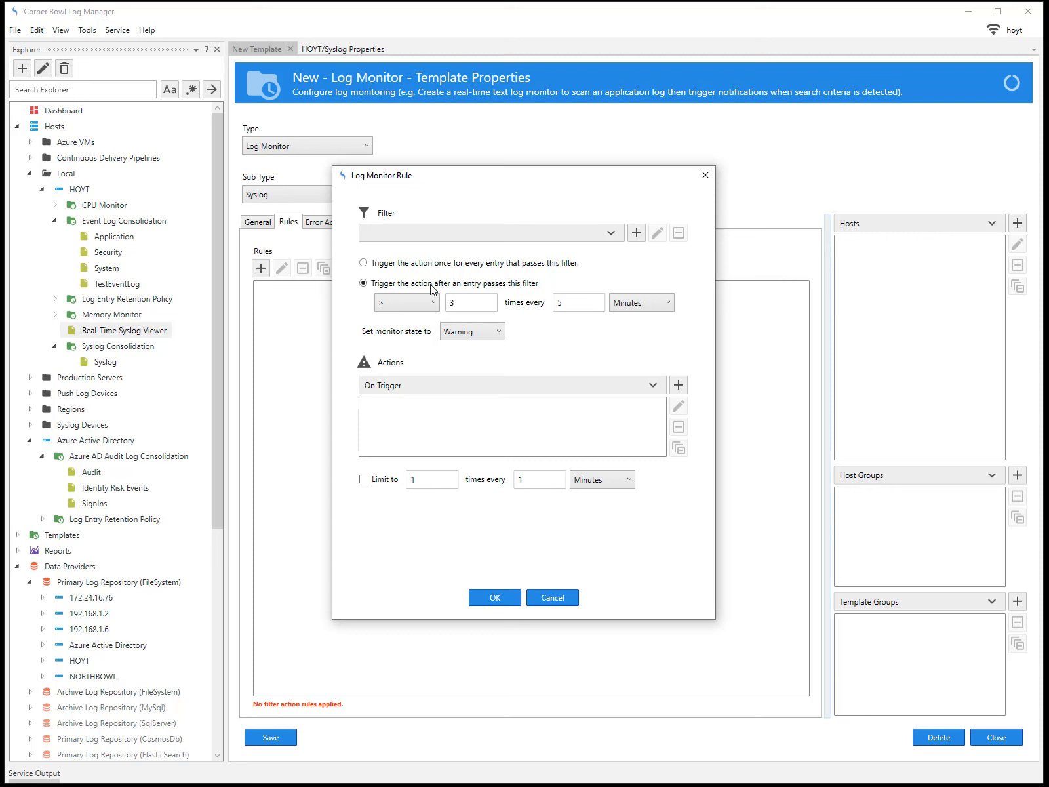
Set the draft rule to trigger once with Warning state, add Append to {NAME}.csv, then cancel it
left_click(364, 263)
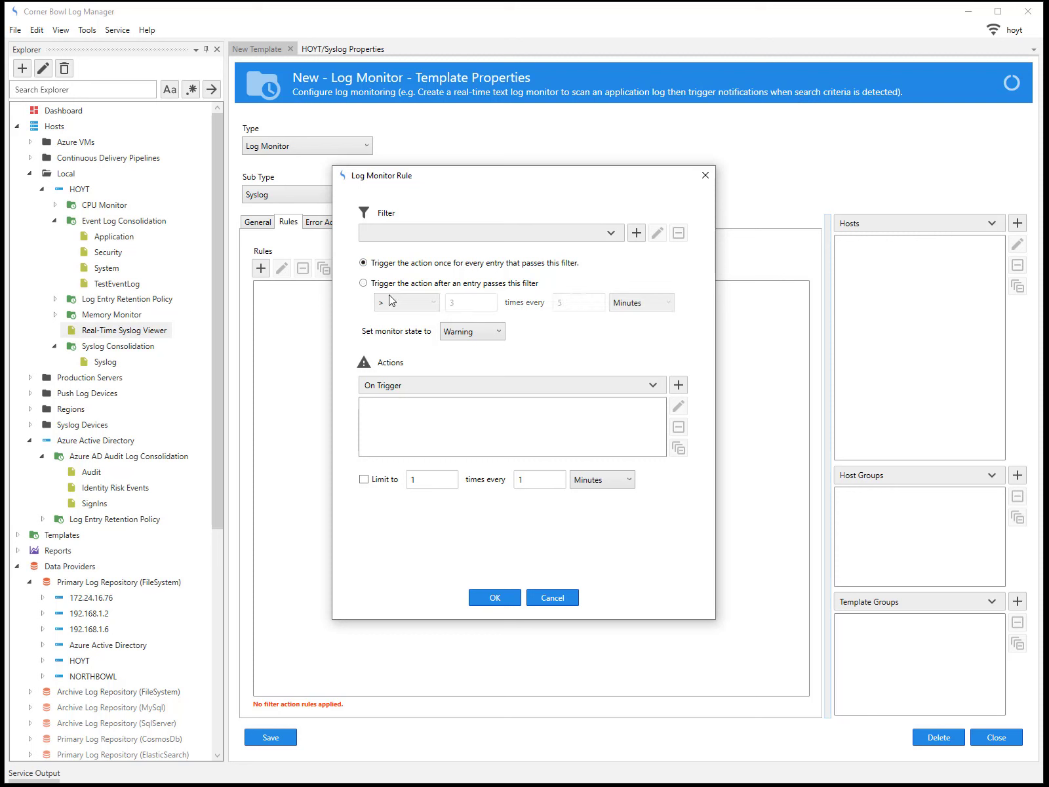
left_click(498, 337)
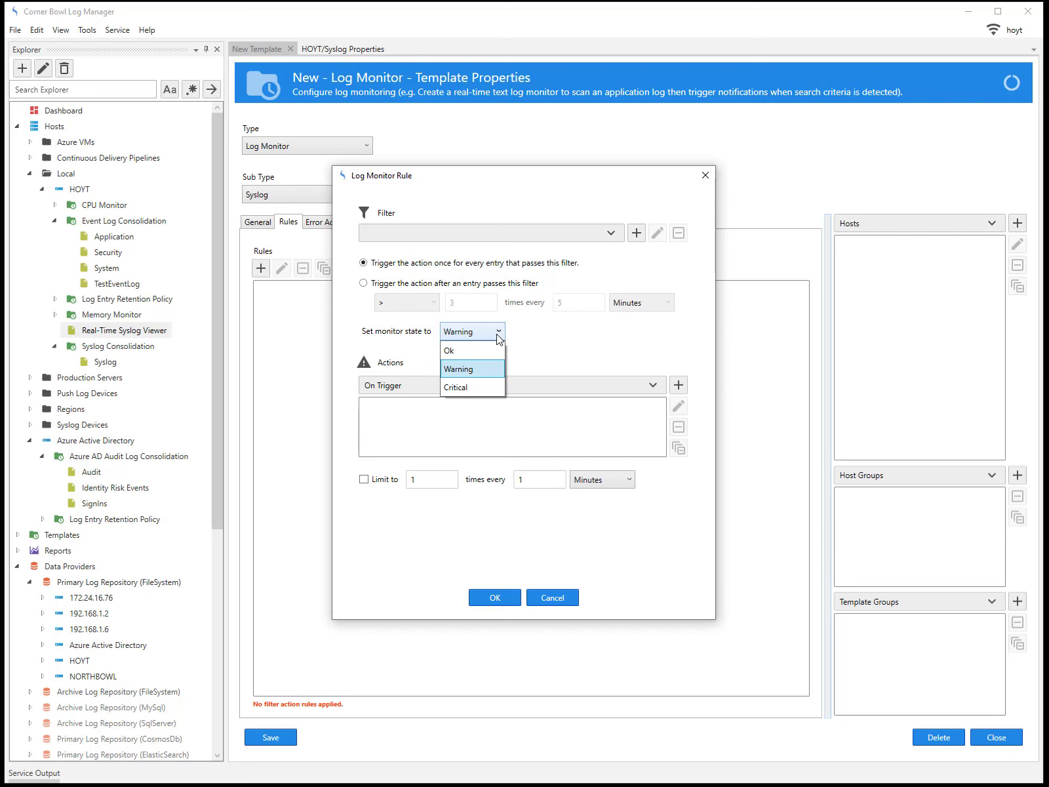
left_click(483, 368)
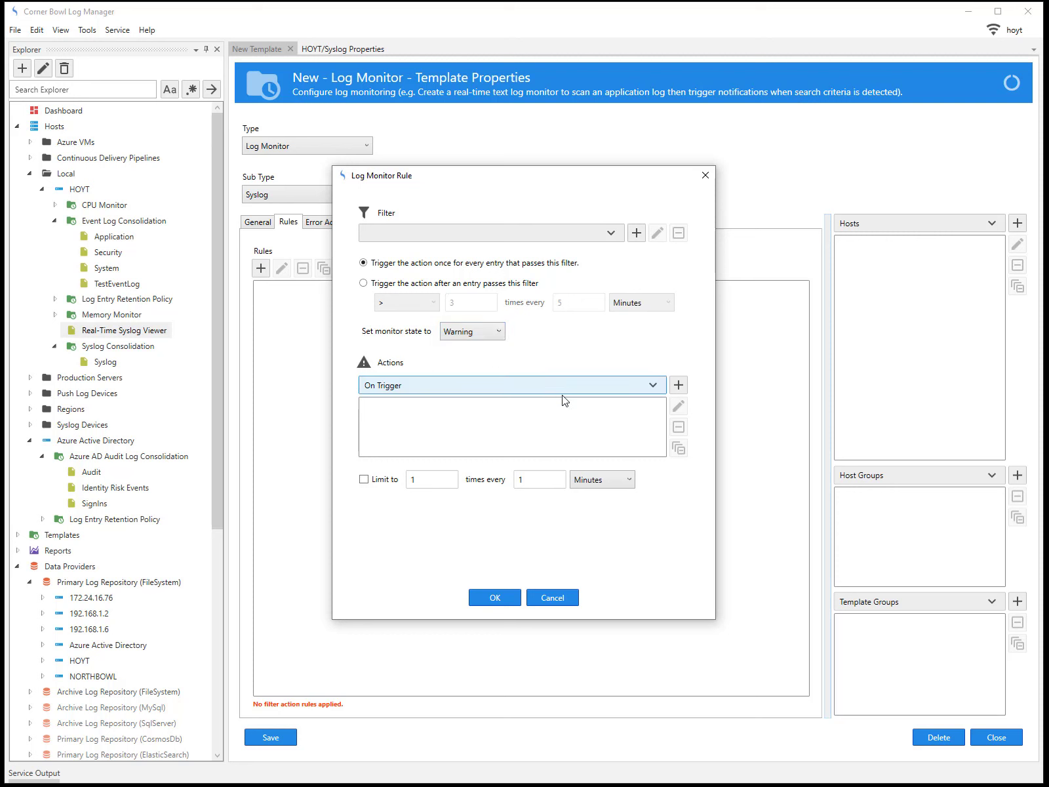
left_click(648, 388)
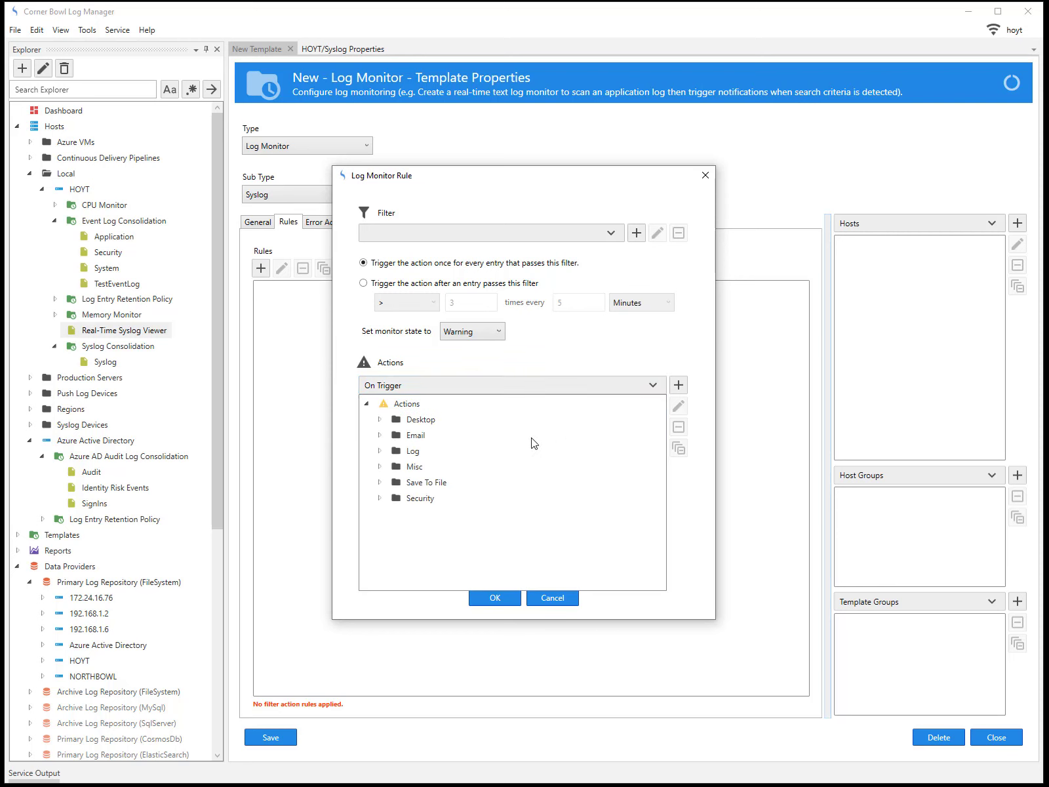
left_click(381, 482)
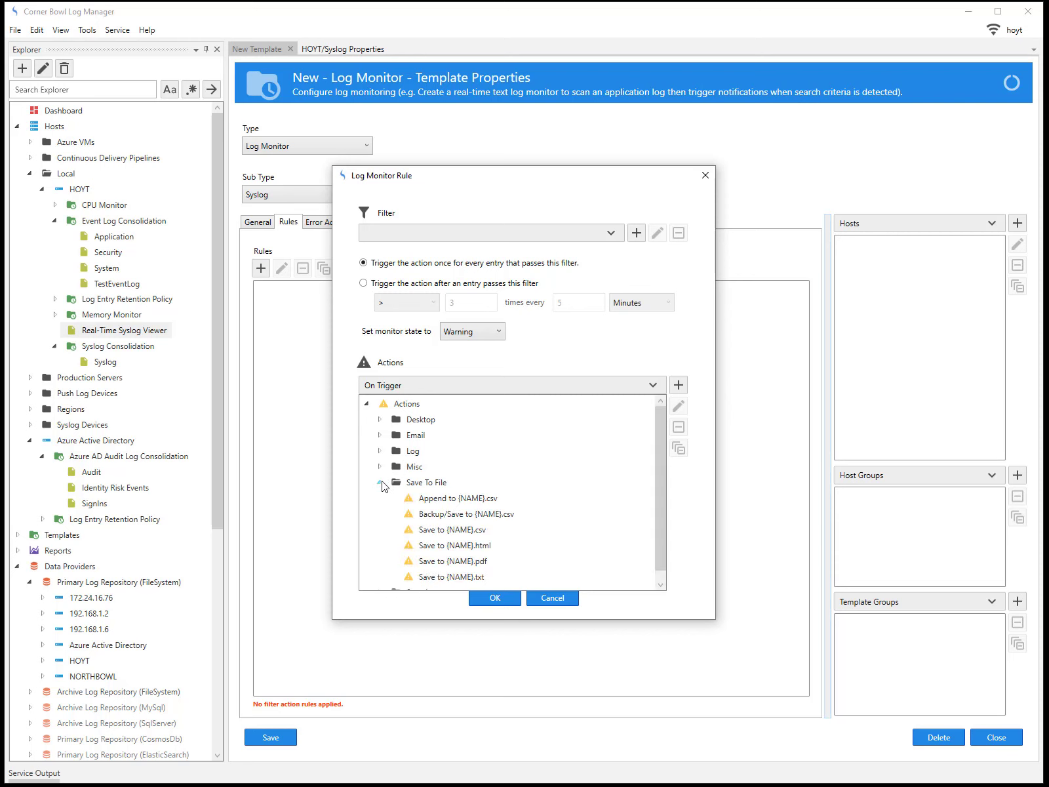
left_click(435, 503)
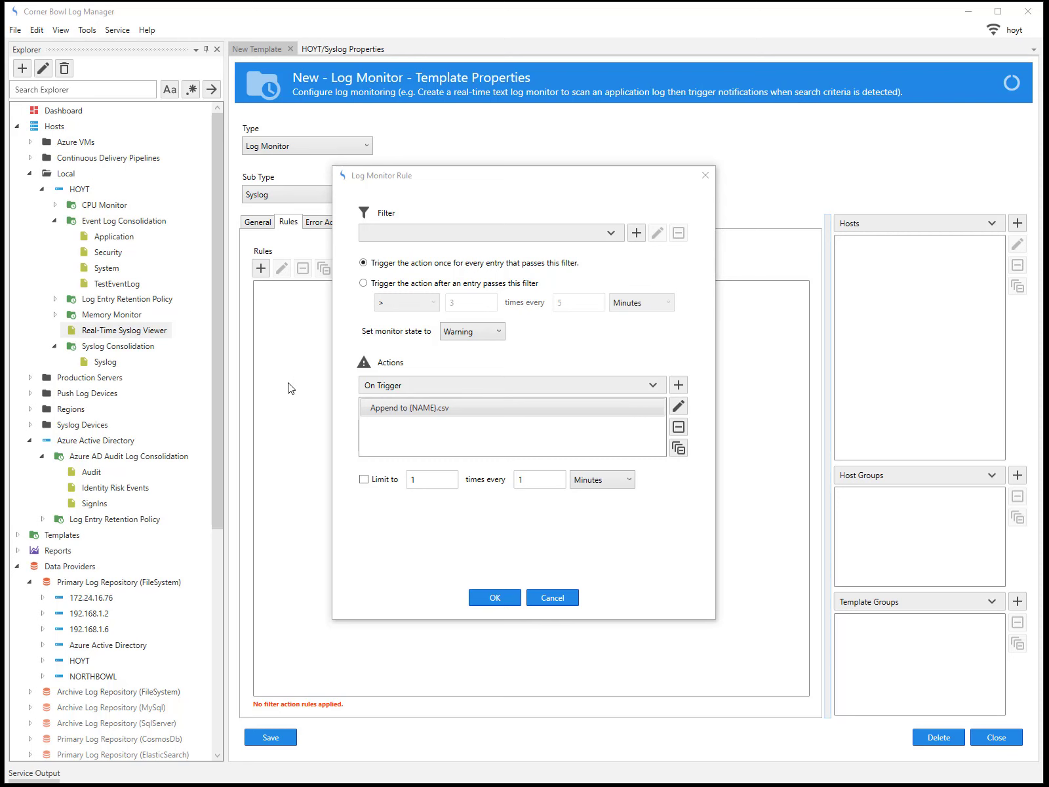
left_click(561, 598)
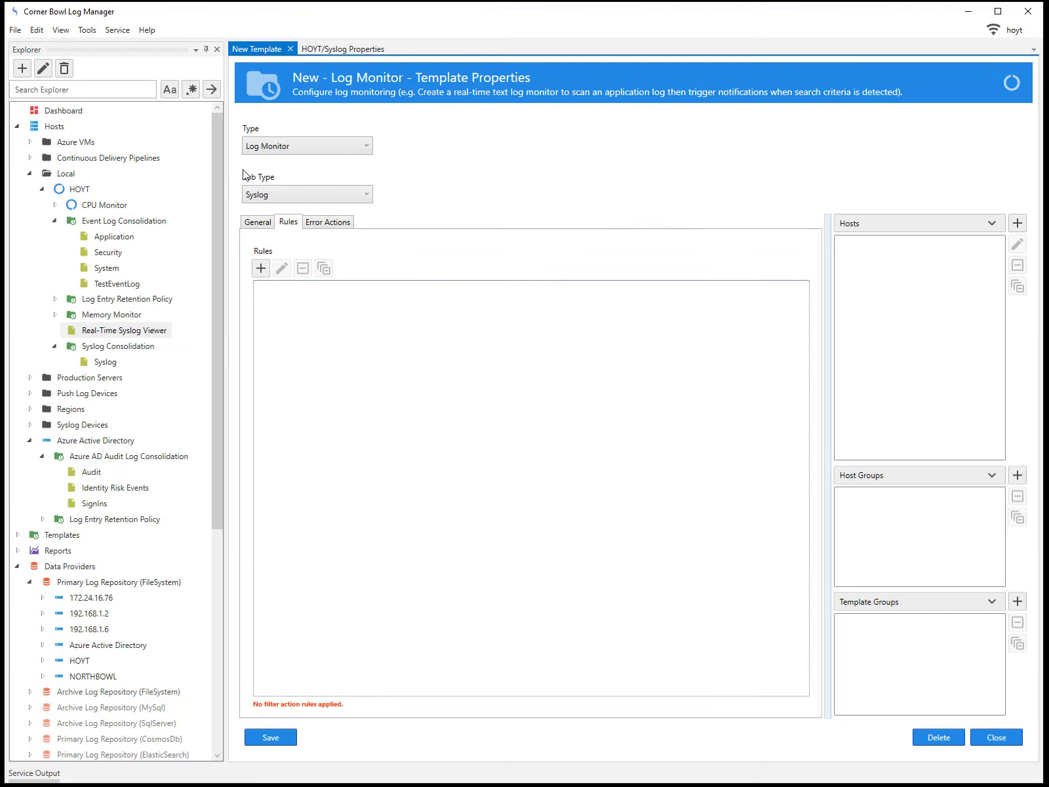
Start another rule and add the Save To File action Append to {NAME}.csv
left_click(81, 31)
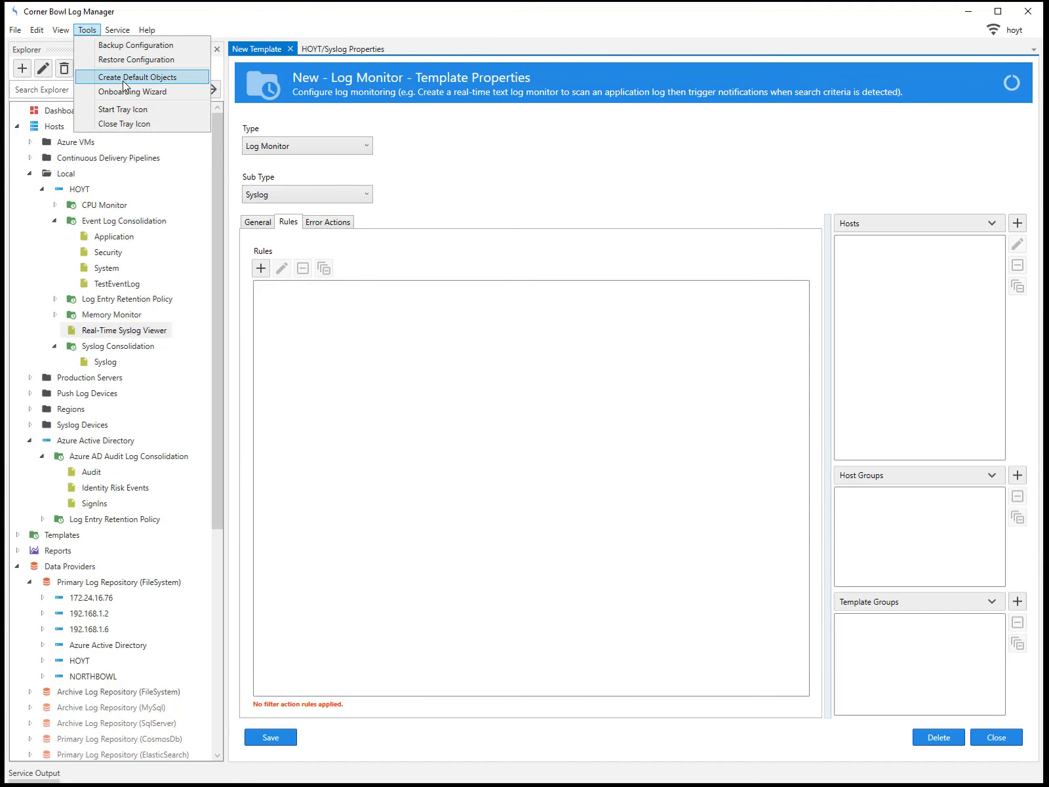
left_click(304, 334)
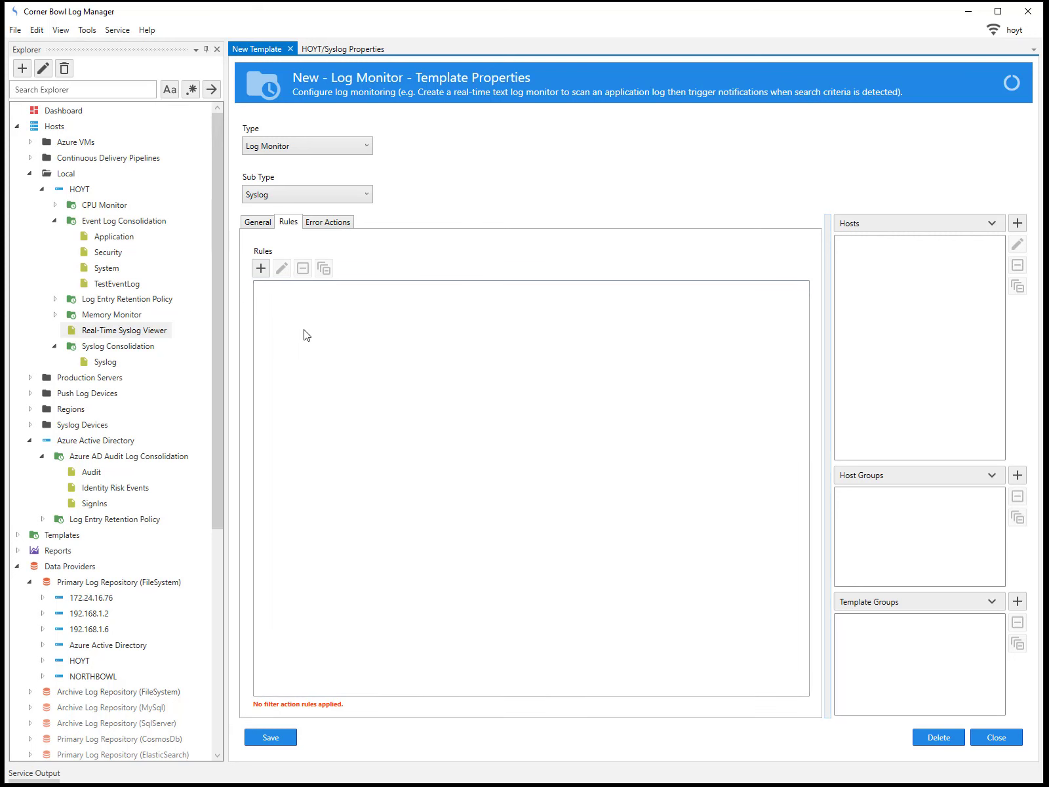
left_click(261, 269)
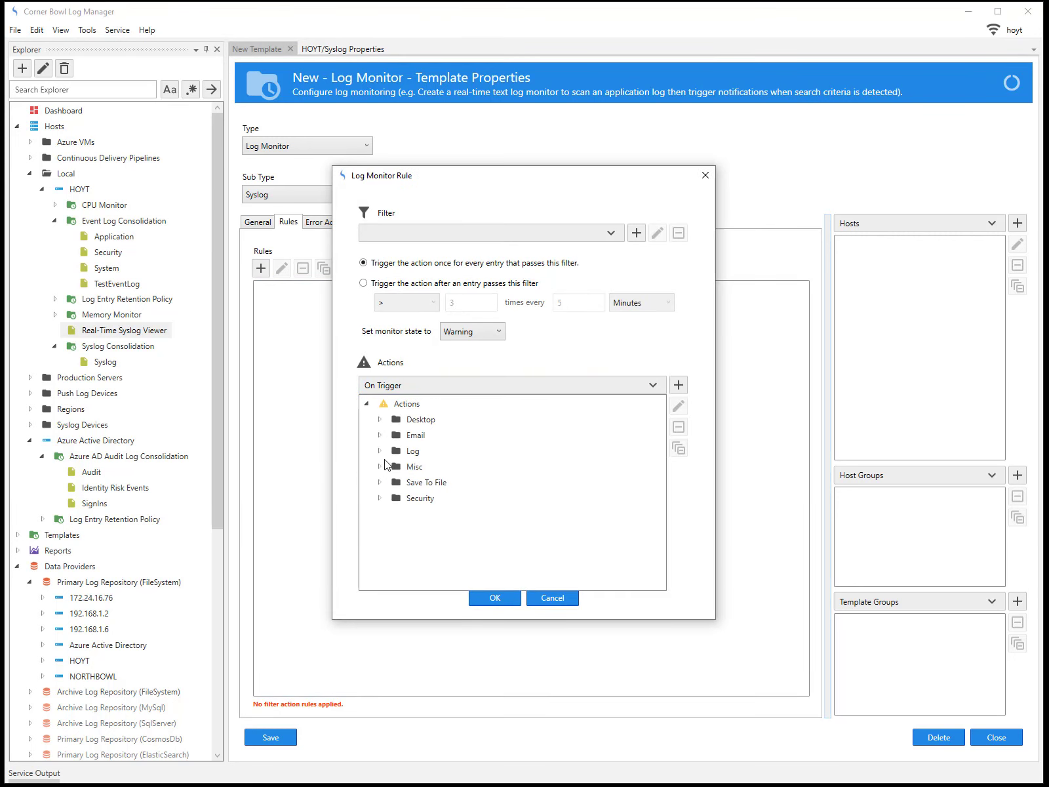
left_click(381, 482)
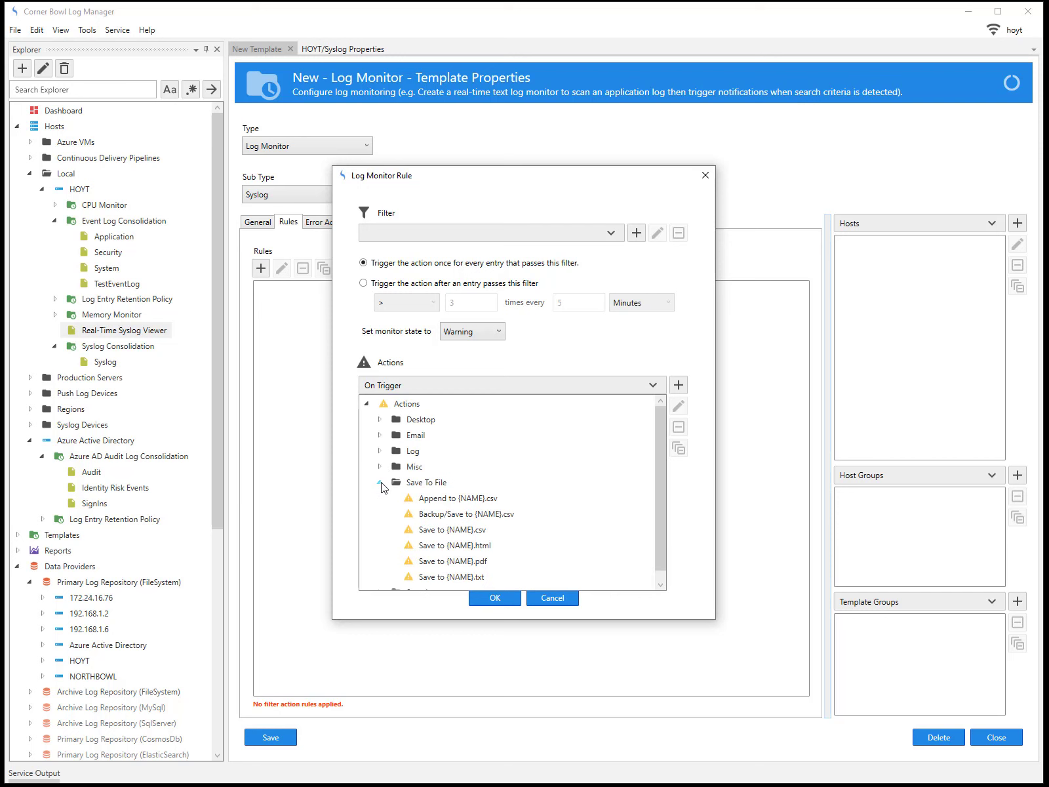
double_click(437, 499)
Open the Append to {NAME}.csv properties, test it successfully, and view the Export folder
double_click(462, 412)
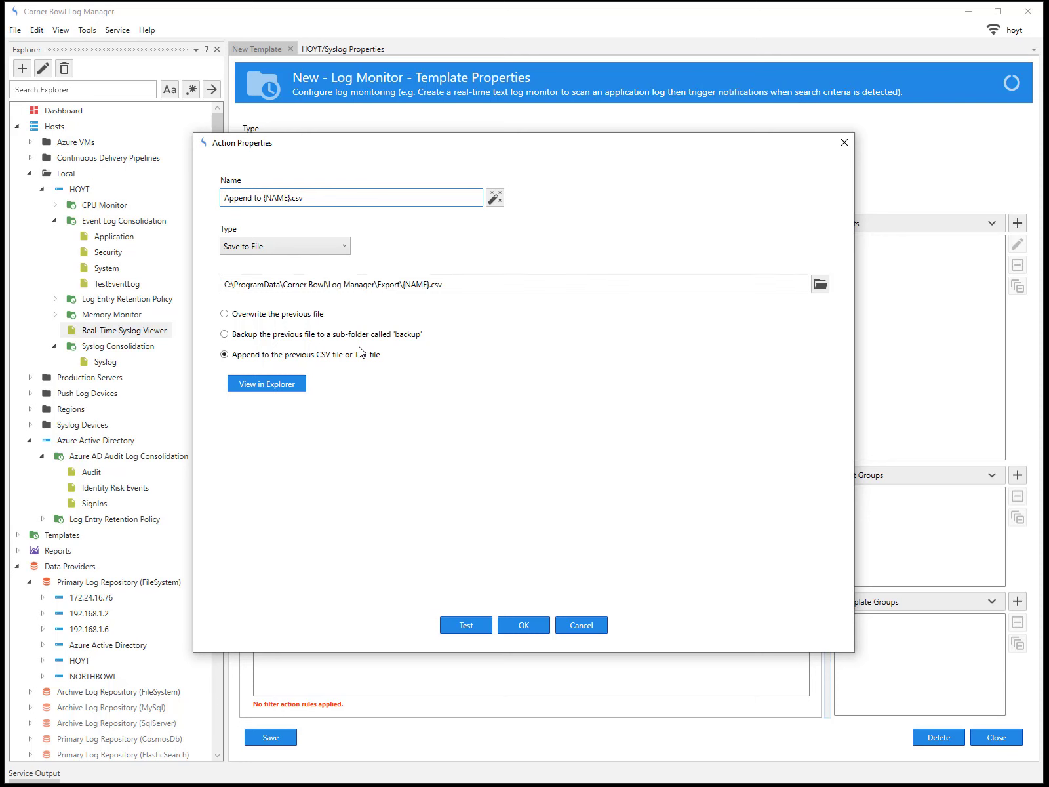
left_click(486, 625)
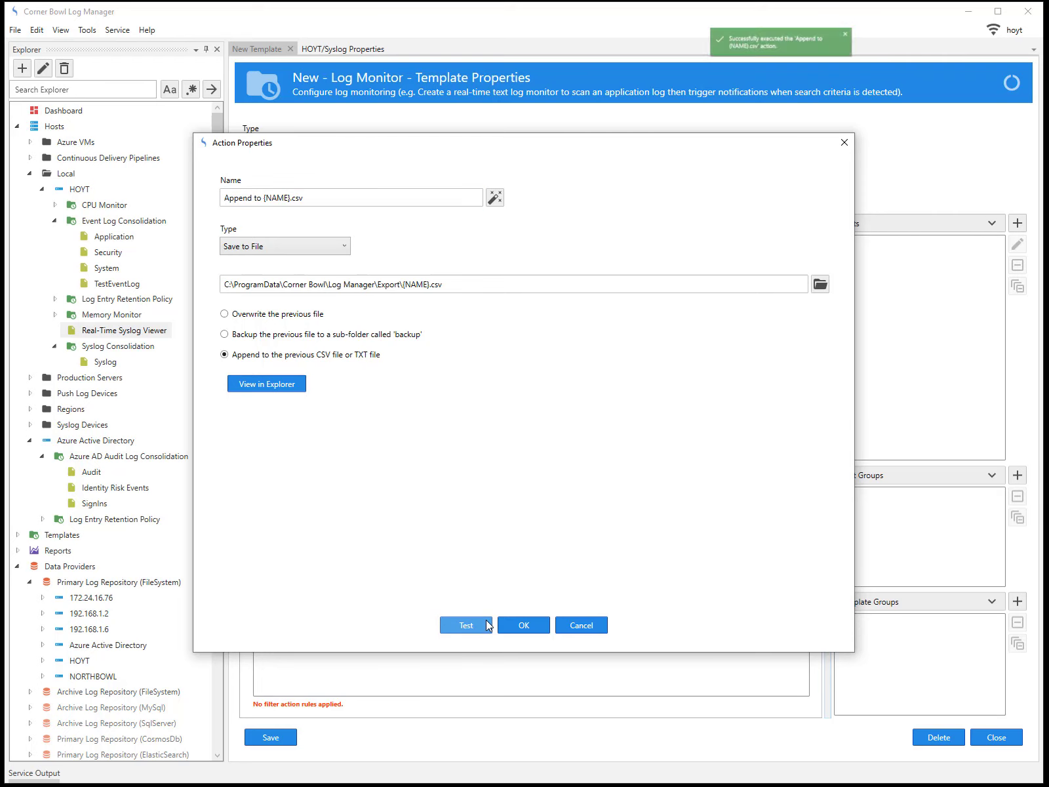
left_click(280, 384)
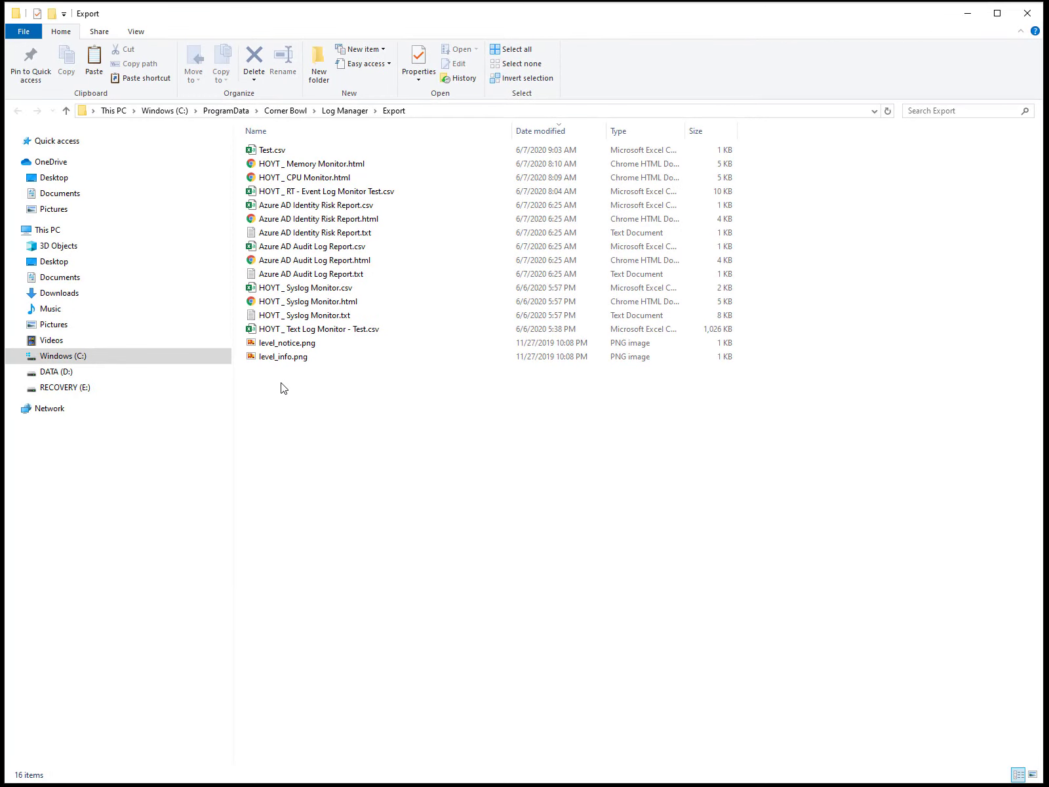
Open Test.csv from the Export folder to check the written entry
double_click(274, 149)
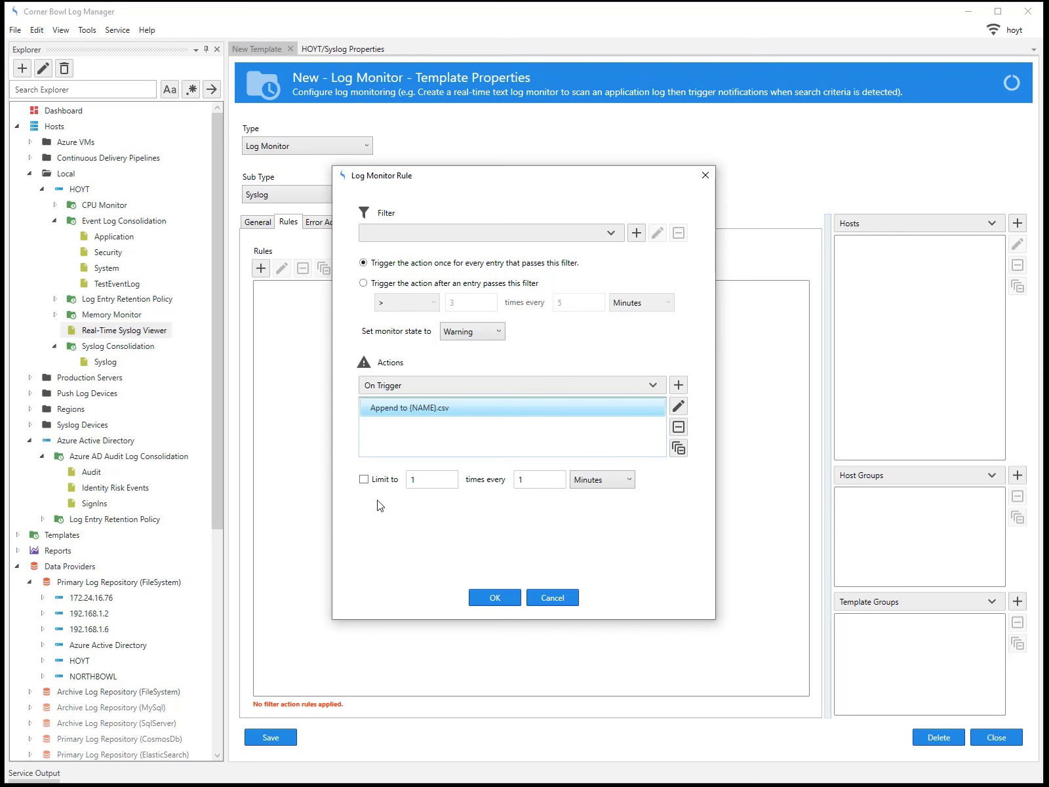
Save the rule with All Entries filter, Warning state and the Append to {NAME}.csv action
left_click(493, 599)
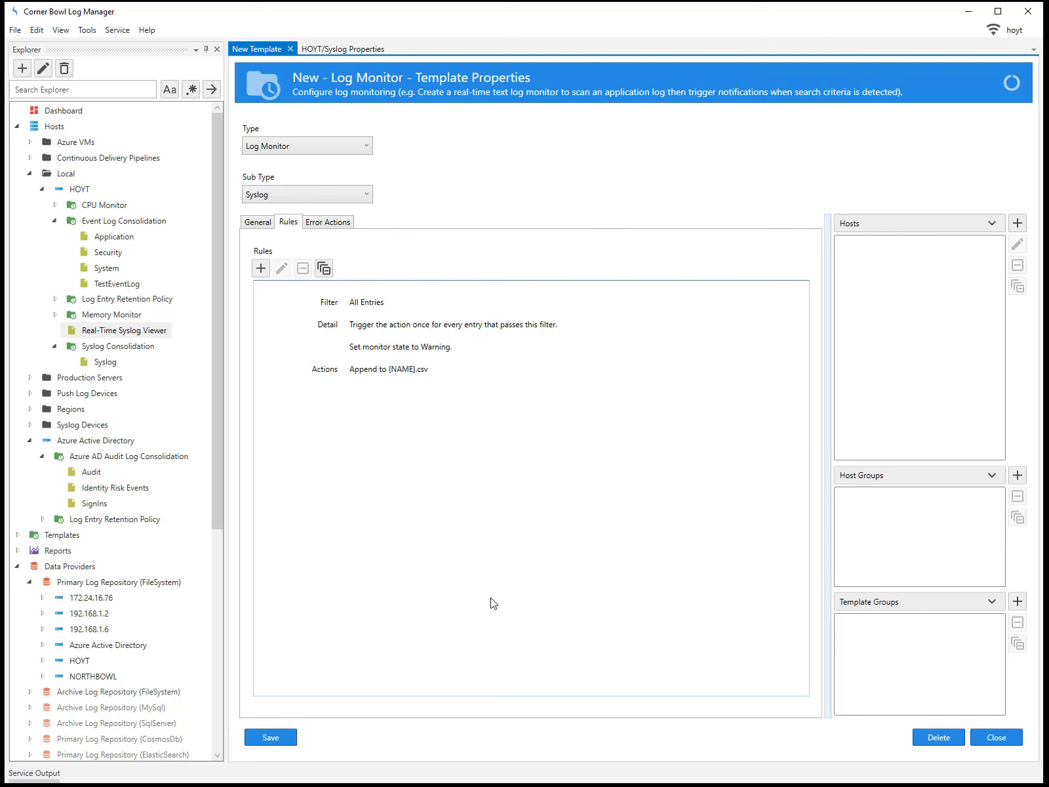
Browse host options, then add and remove the Syslog Devices host group, leaving none
left_click(992, 225)
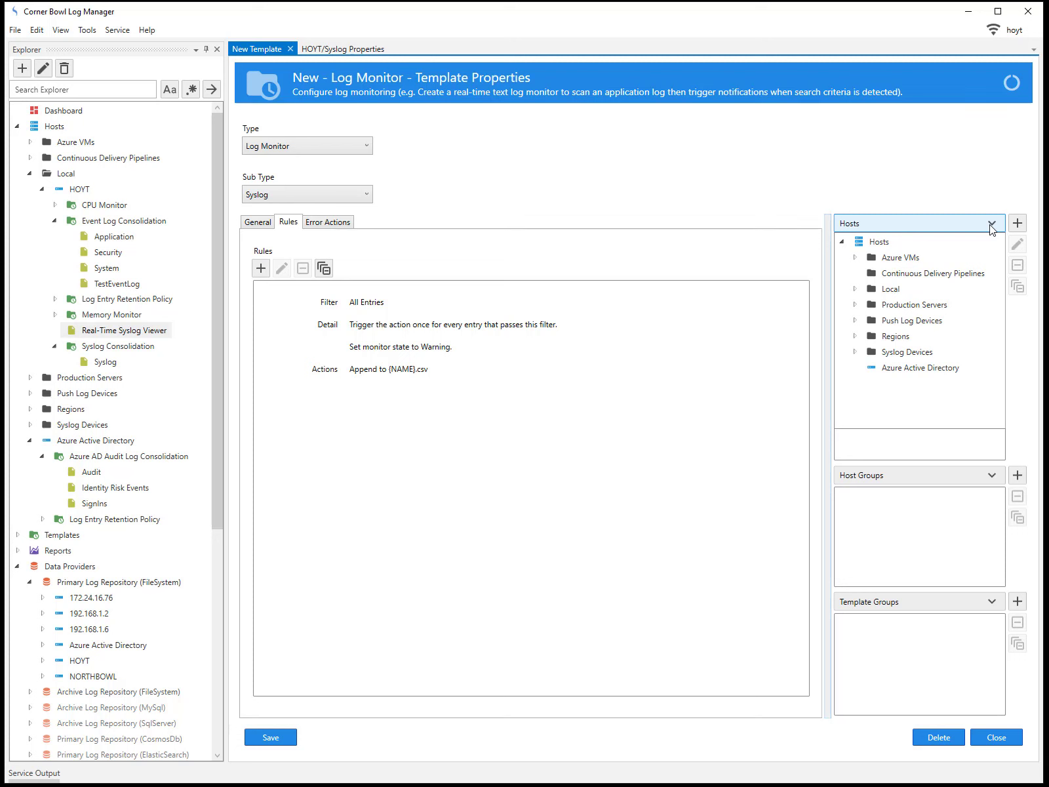
left_click(1017, 224)
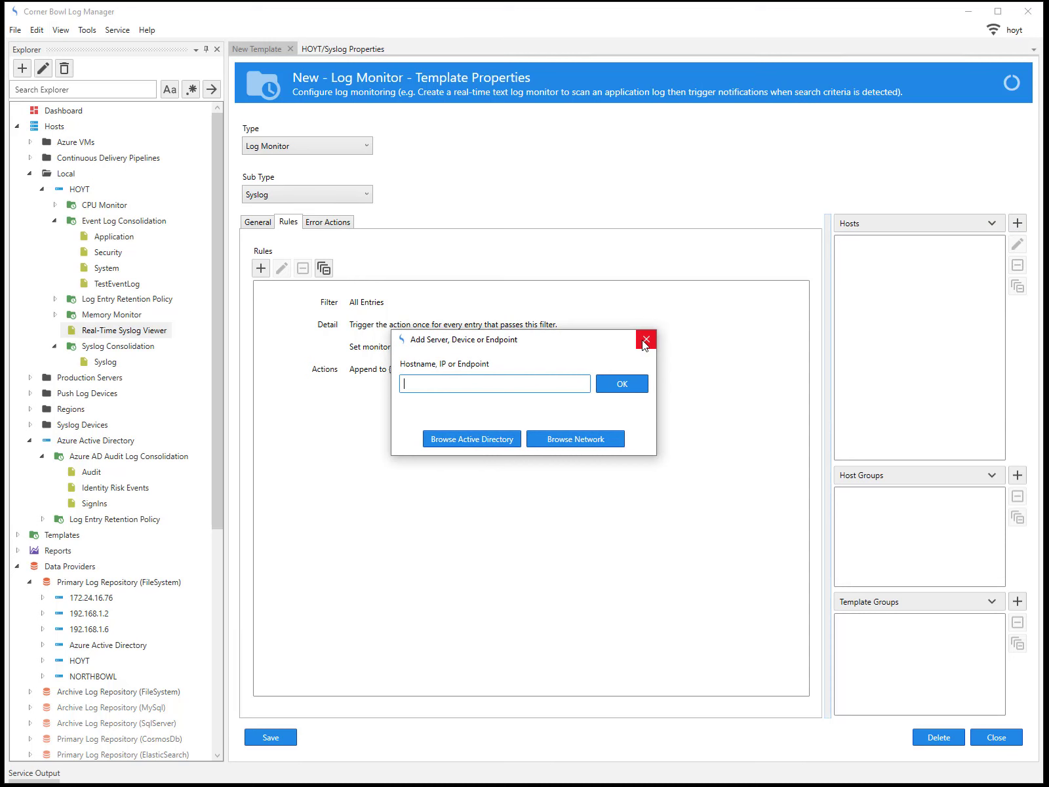
left_click(646, 340)
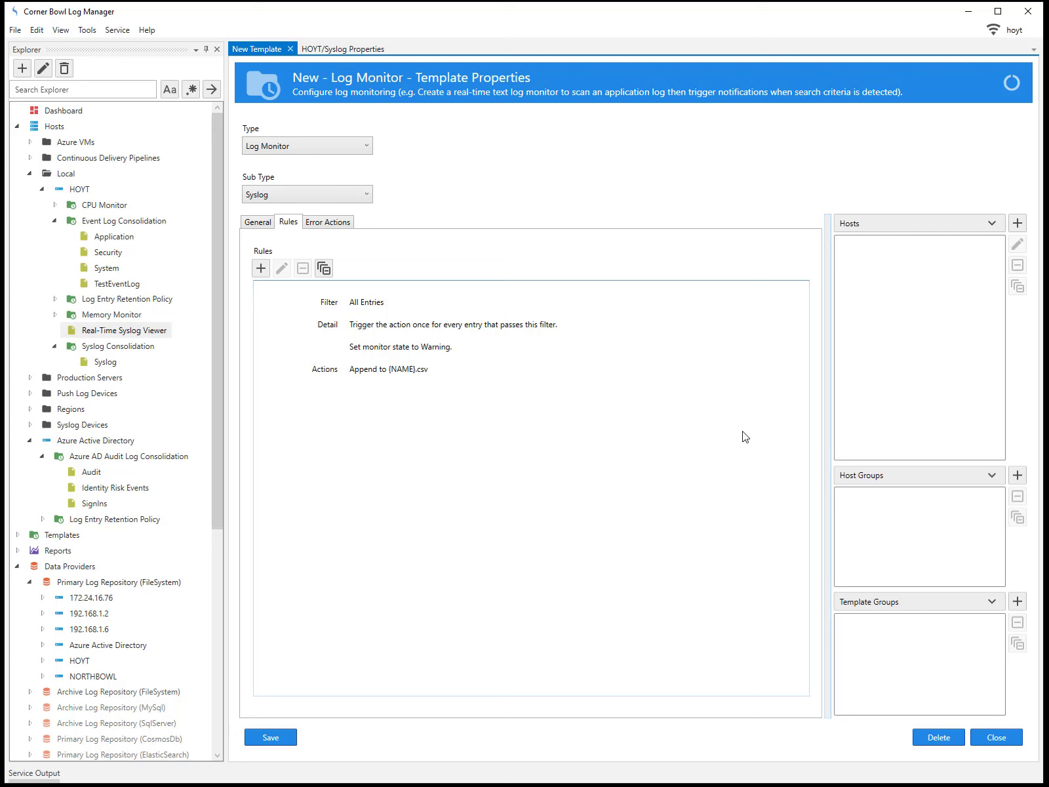
left_click(992, 476)
left_click(906, 603)
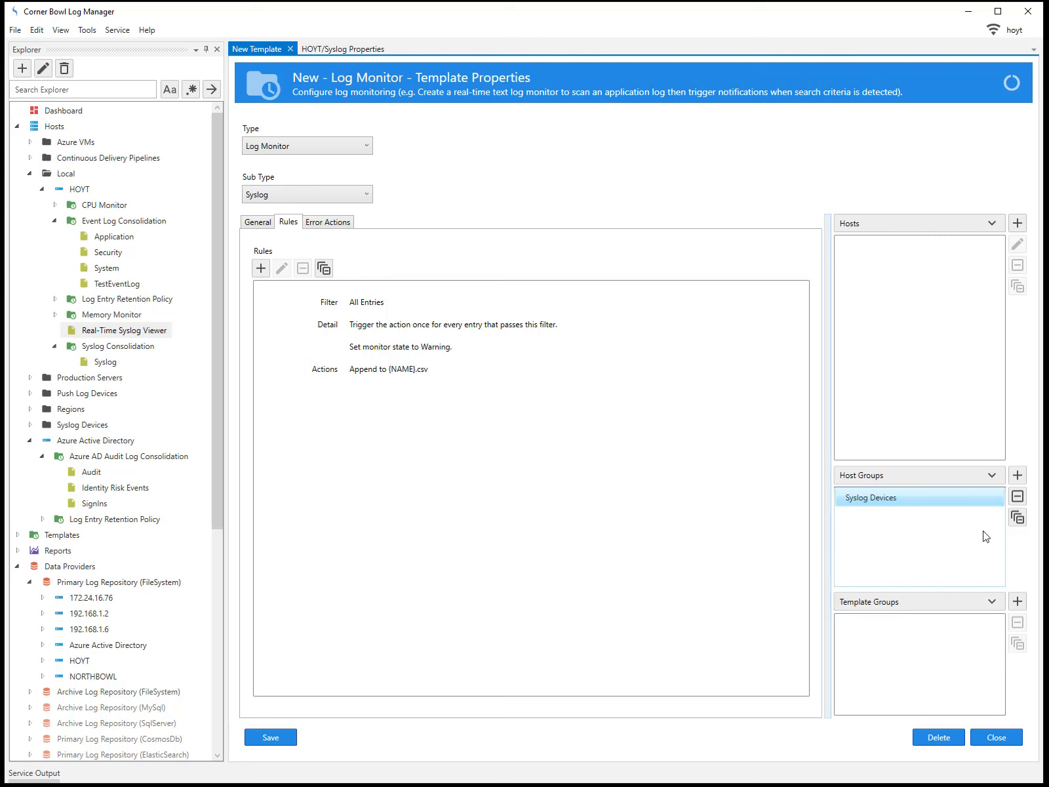
left_click(1018, 517)
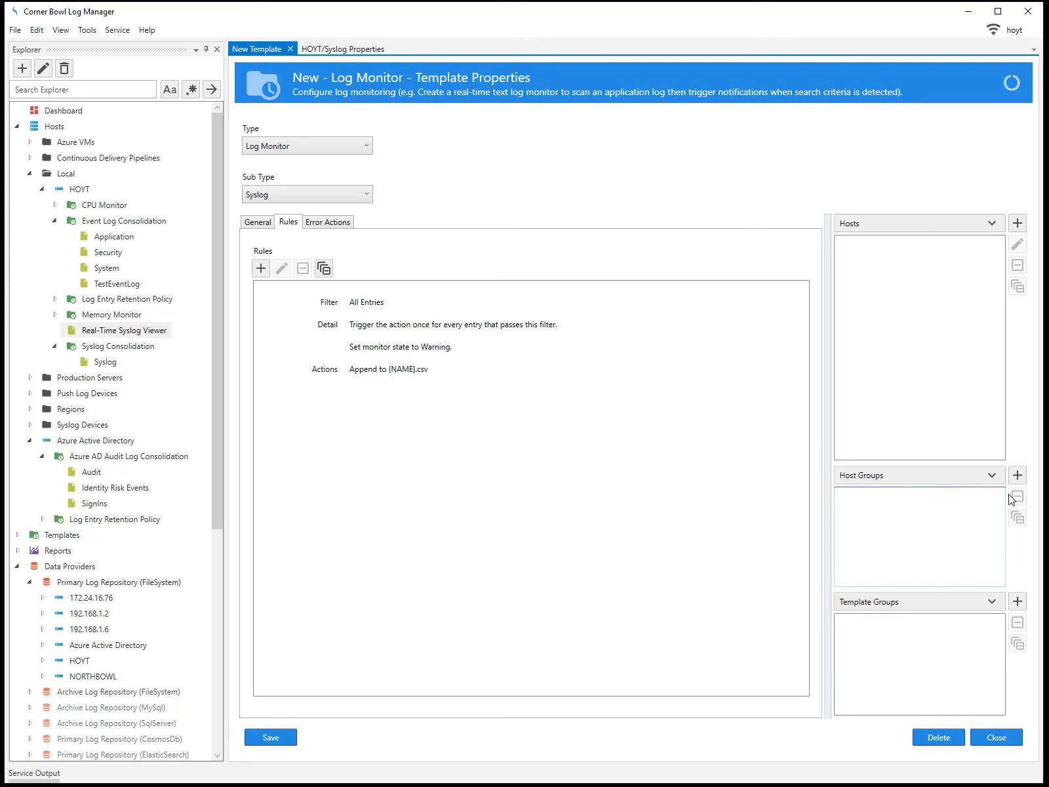
Assign local host HOYT to the template and check its empty Error Actions list
left_click(992, 223)
left_click(855, 290)
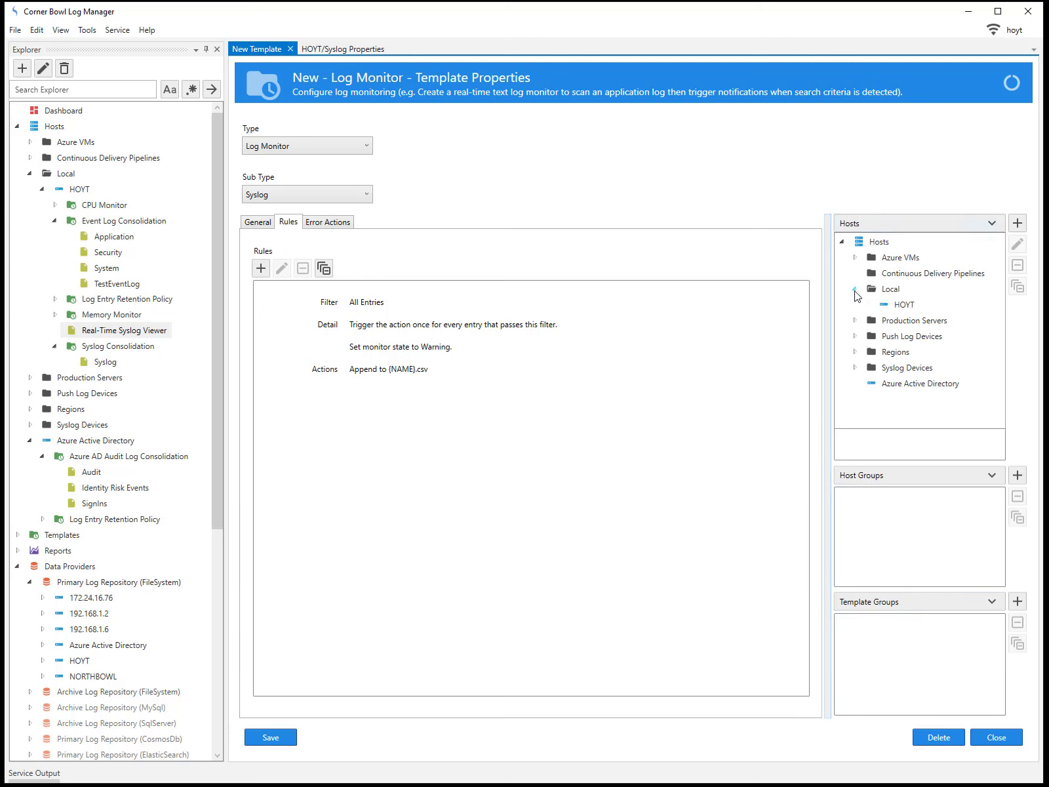
left_click(905, 305)
left_click(332, 222)
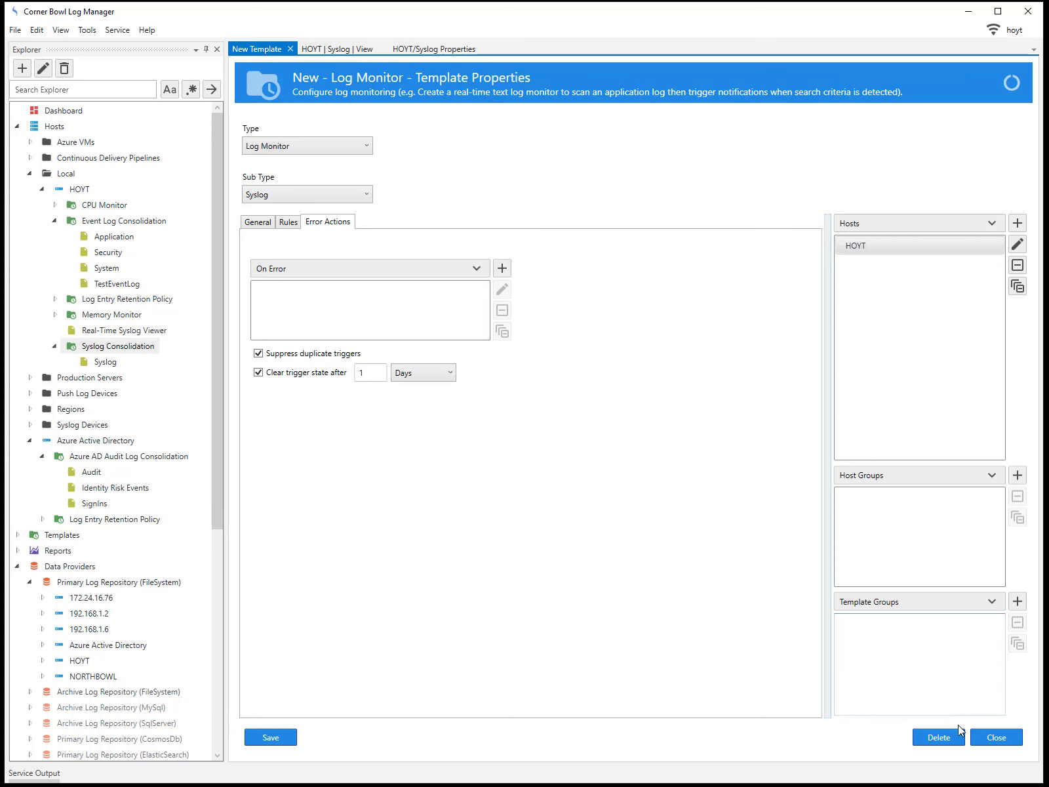
Close and save the new template, then expand Syslog Monitor to CSV in the Explorer tree
left_click(981, 741)
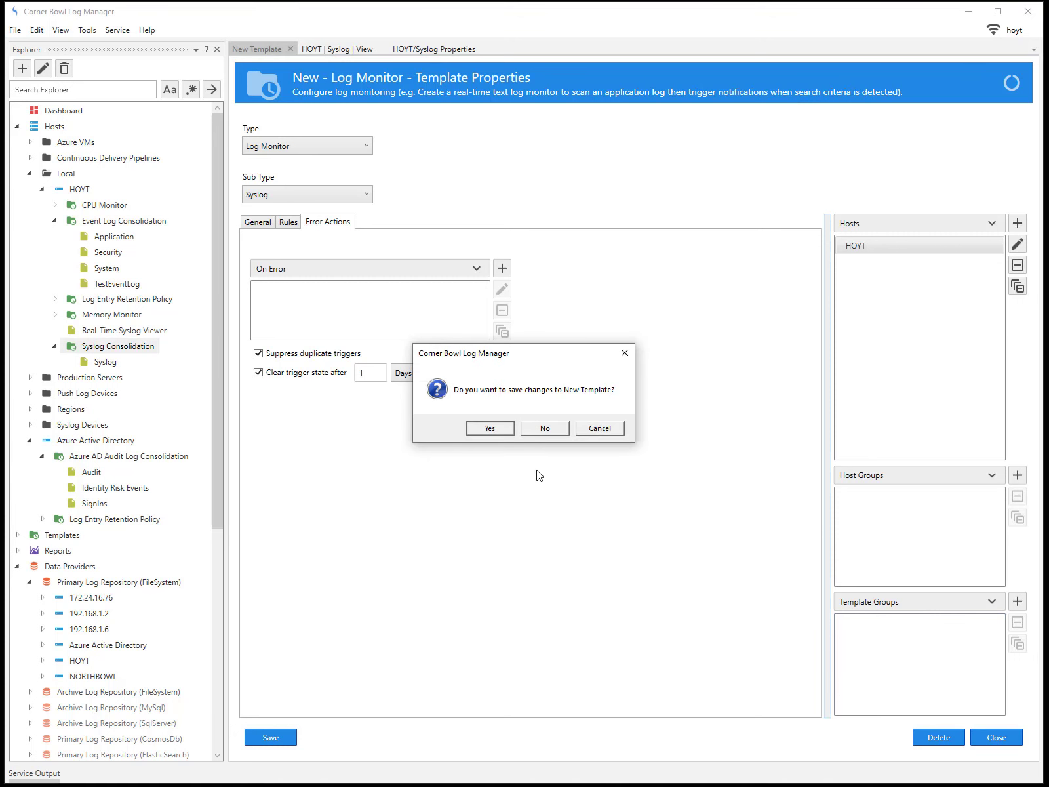
left_click(491, 428)
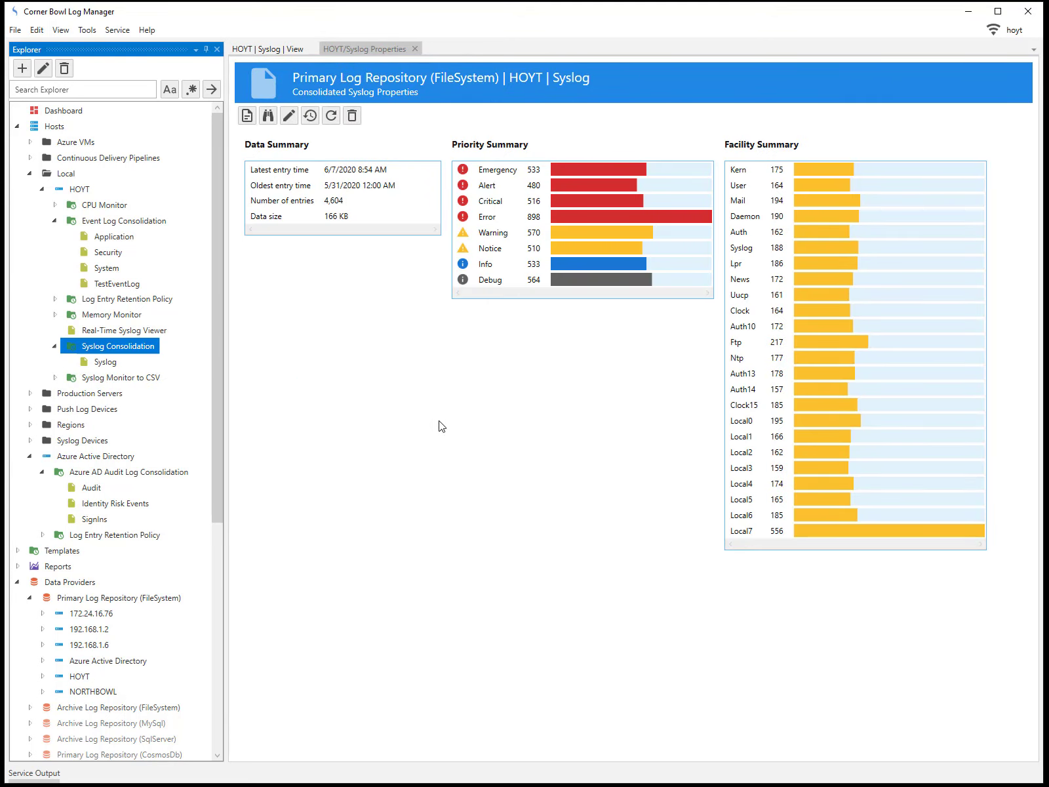
double_click(143, 380)
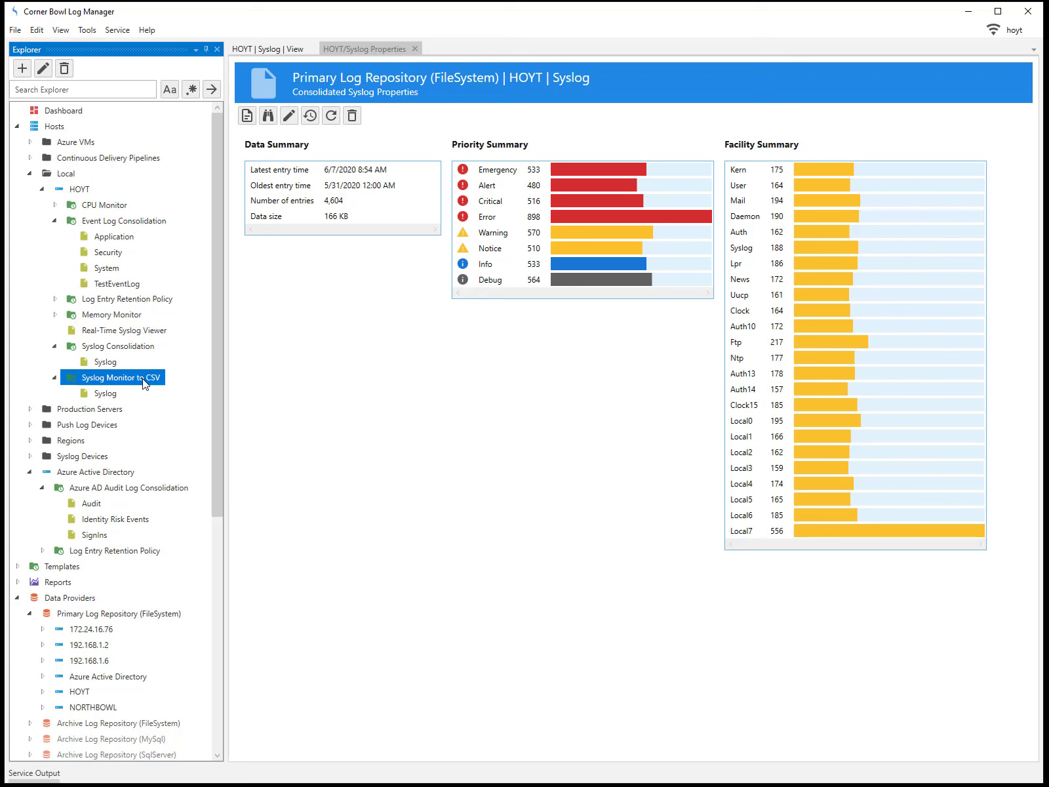
left_click_drag(216, 355, 216, 602)
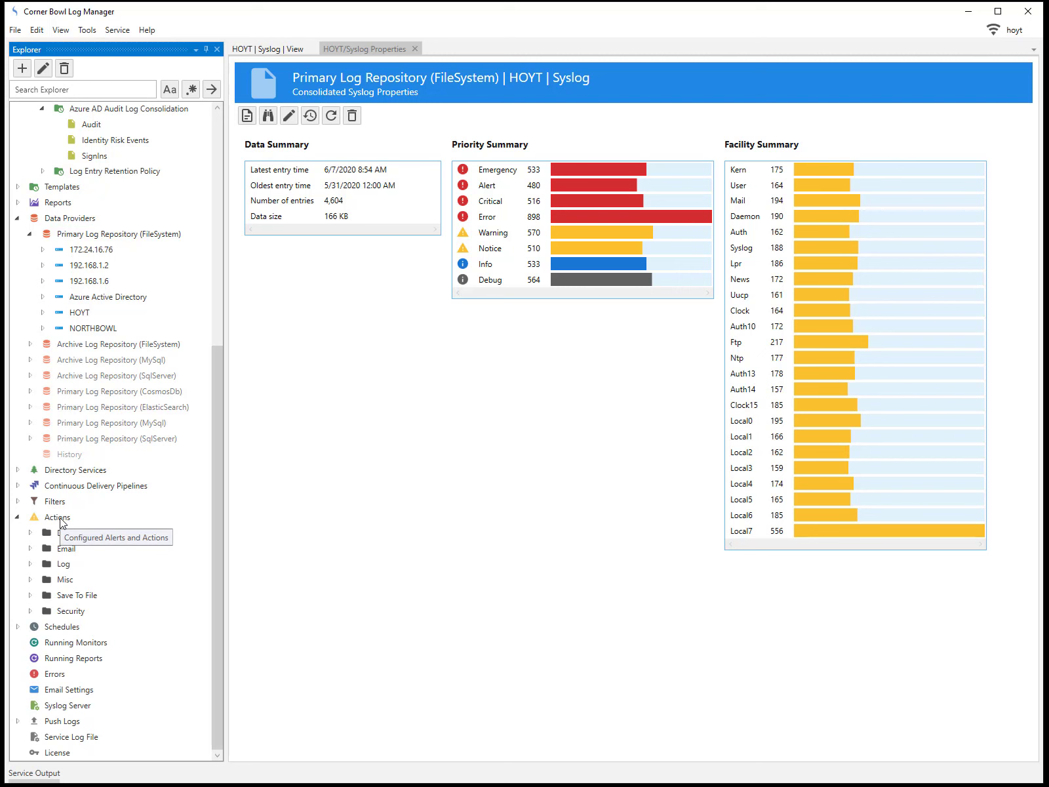
From the Log > Syslog action's properties, run Test to send a syslog message to Syslog Monitor to CSV
left_click(29, 565)
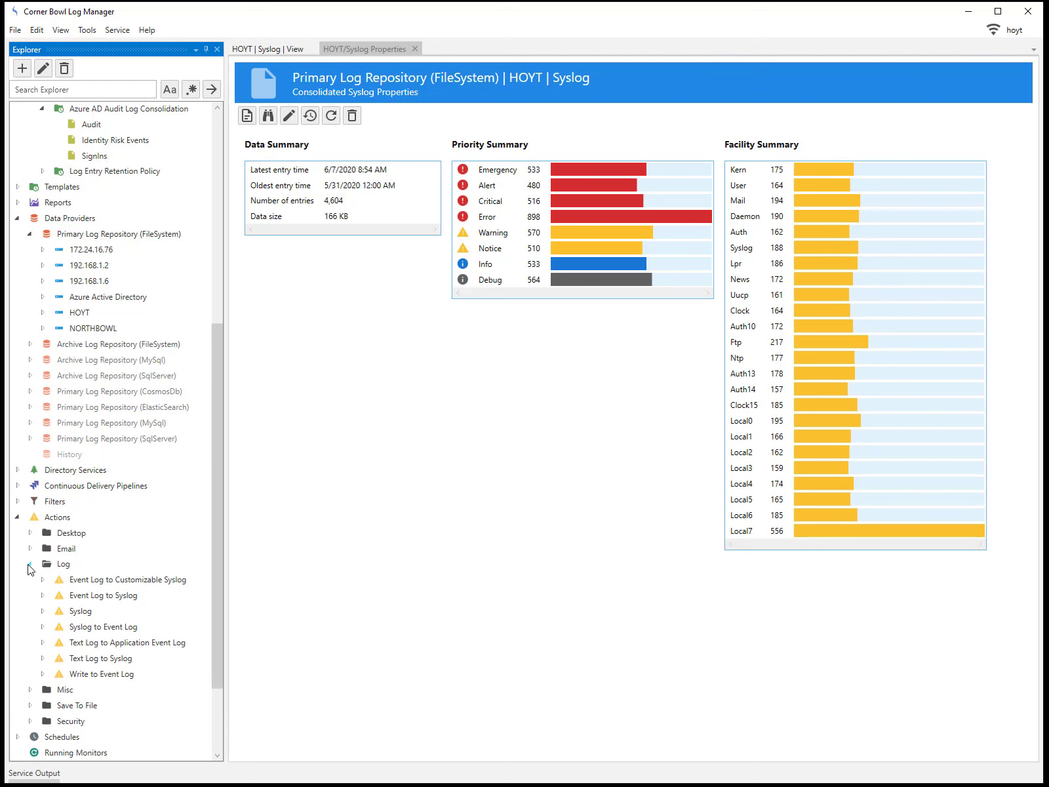
double_click(78, 612)
right_click(78, 613)
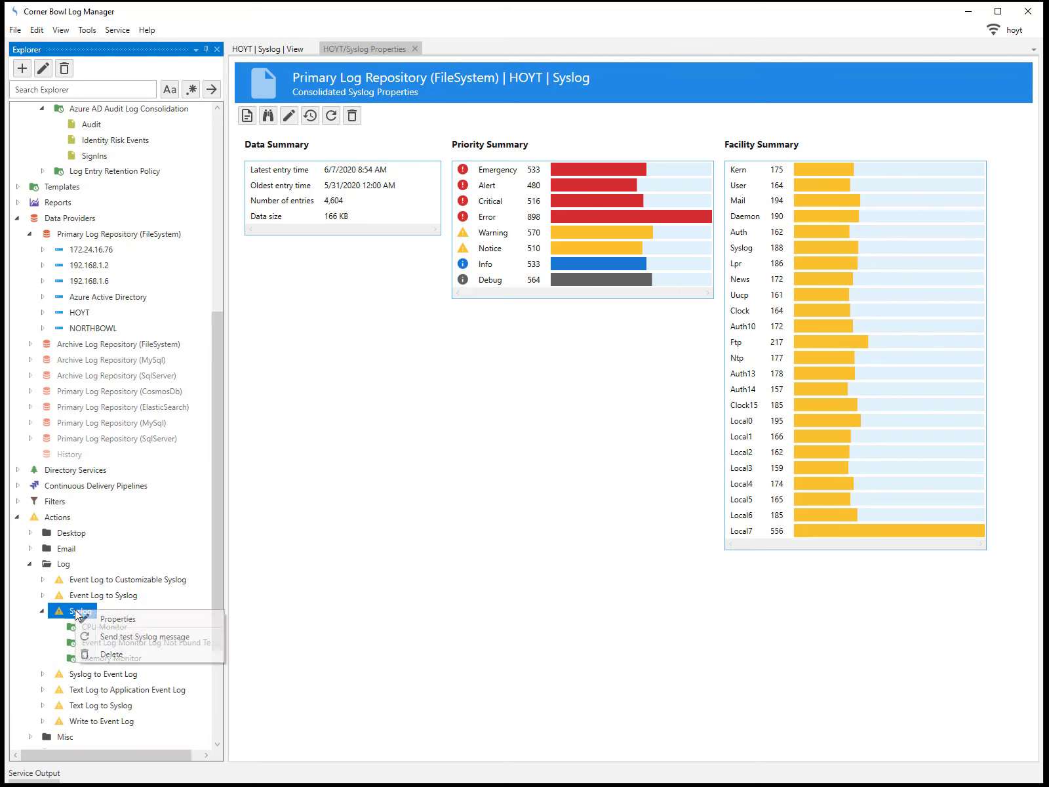
left_click(114, 619)
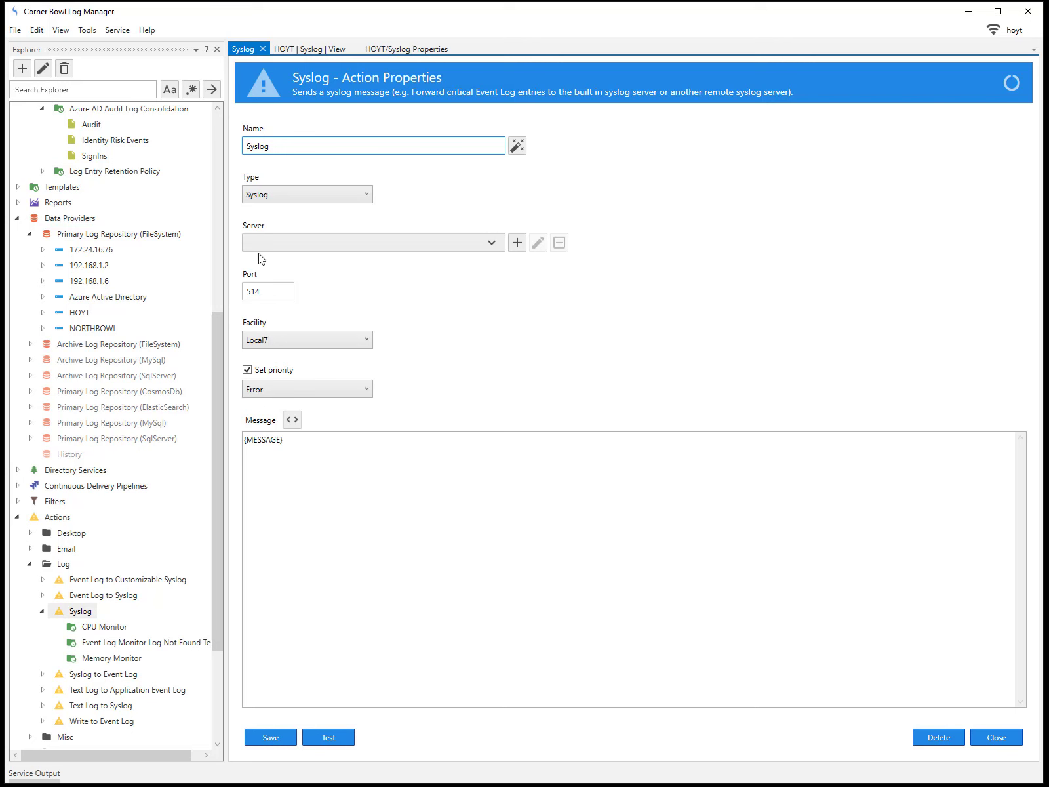
left_click(326, 743)
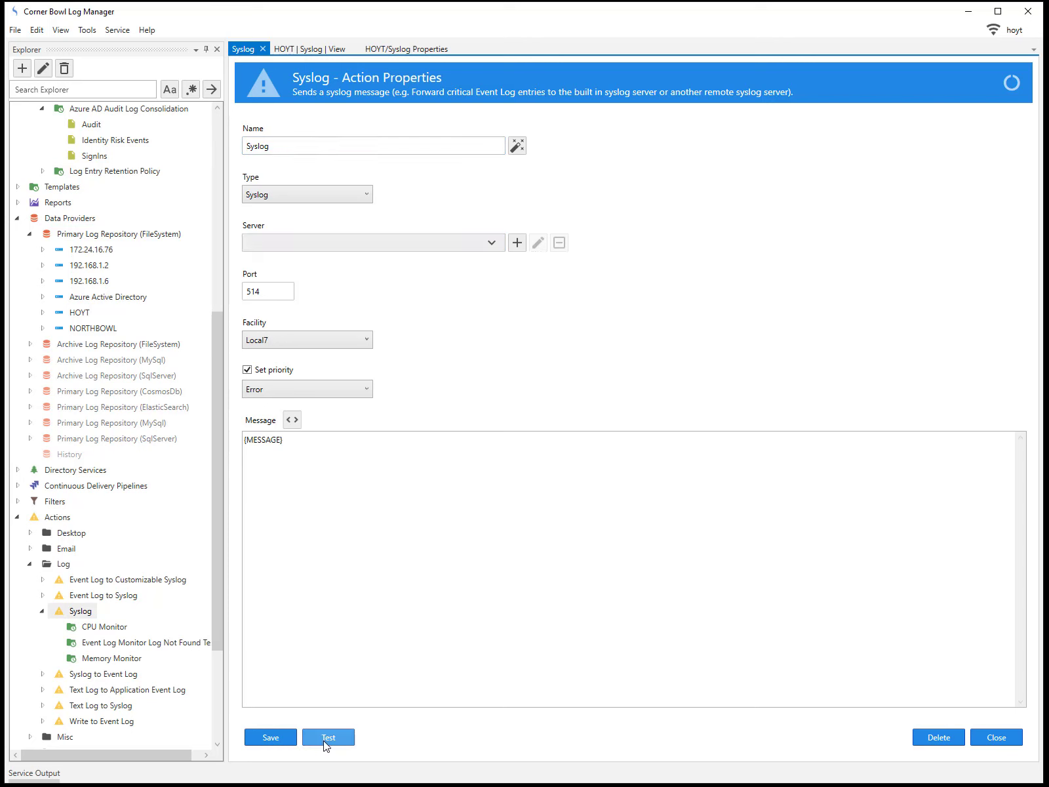
left_click(326, 743)
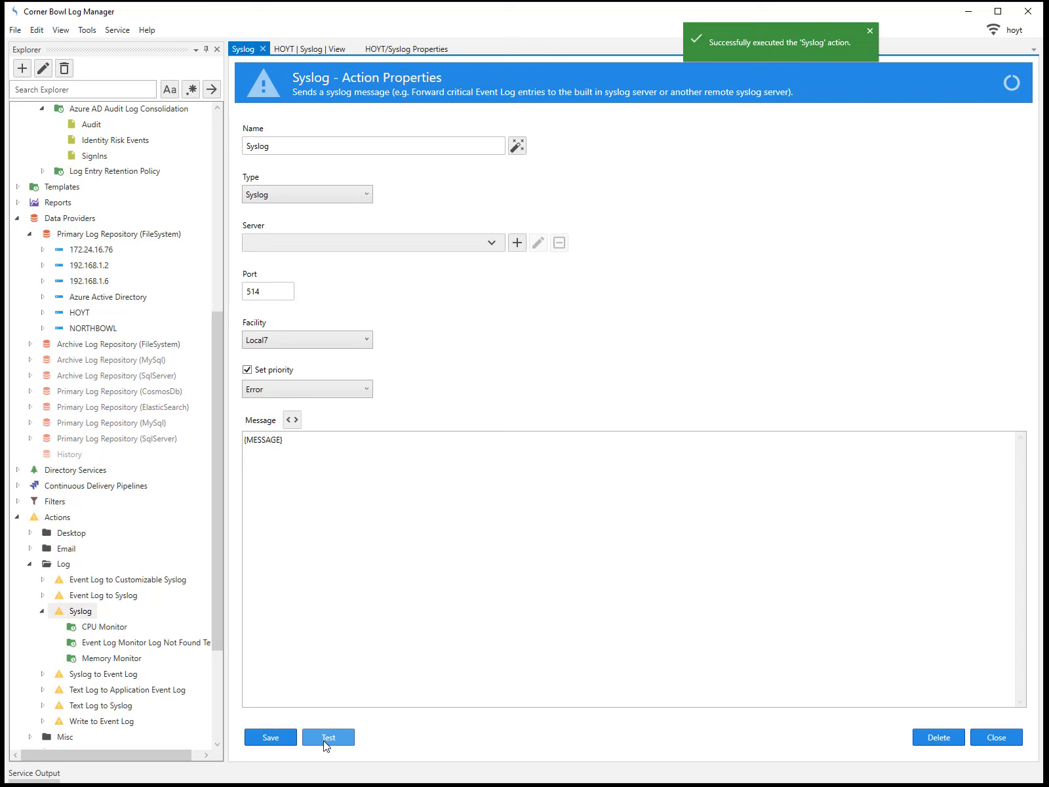
left_click_drag(217, 628, 219, 384)
left_click(121, 380)
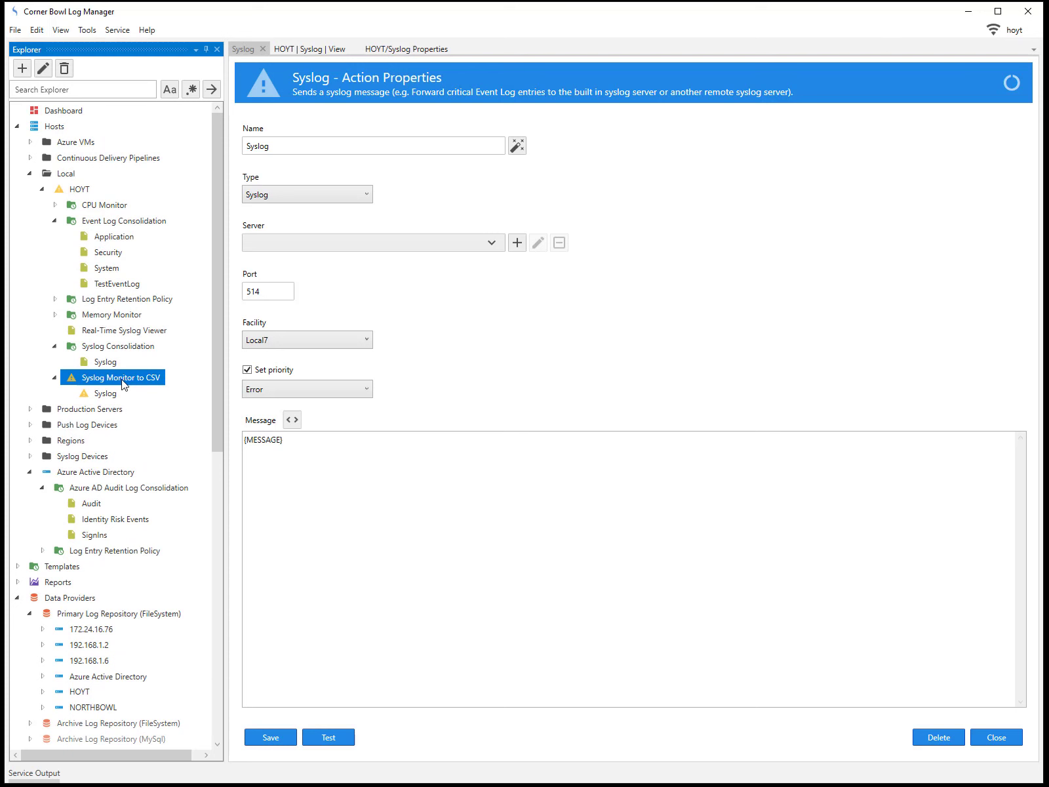
Check the test message in the Syslog Monitor to CSV status view and Real-Time Syslog Viewer
right_click(123, 384)
left_click(157, 394)
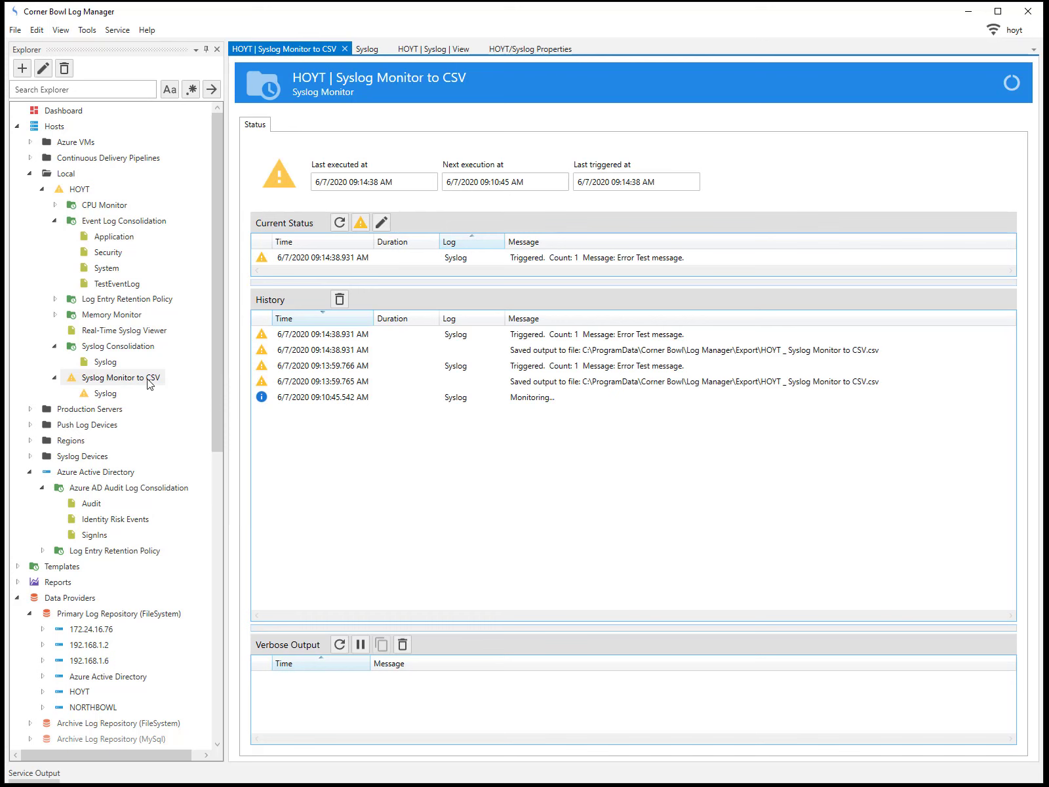
double_click(113, 332)
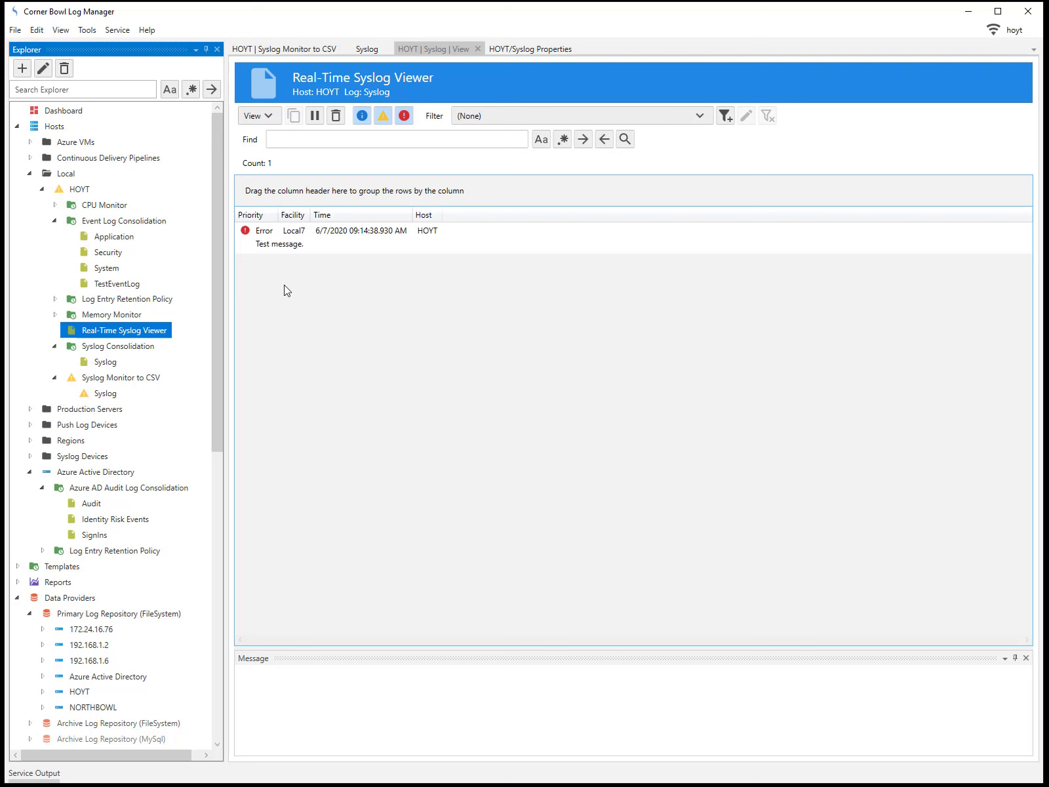
left_click_drag(217, 292, 267, 668)
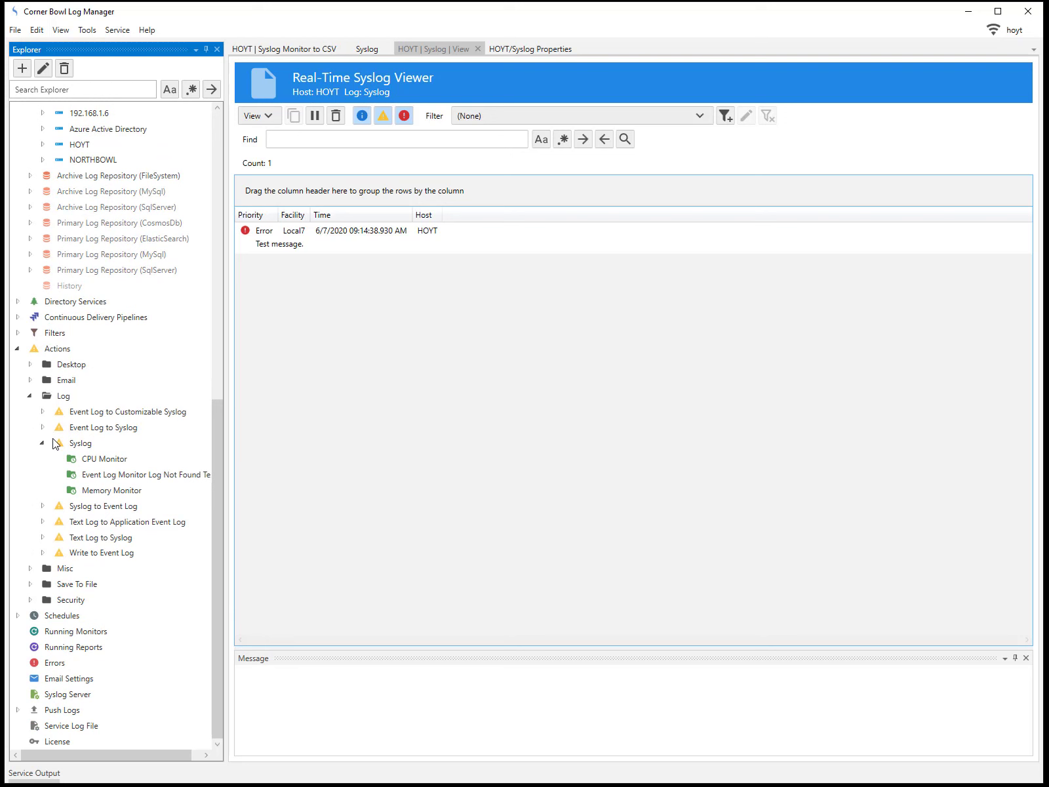
Show the Save To File > Append to {NAME}.csv output folder in File Explorer
left_click(30, 583)
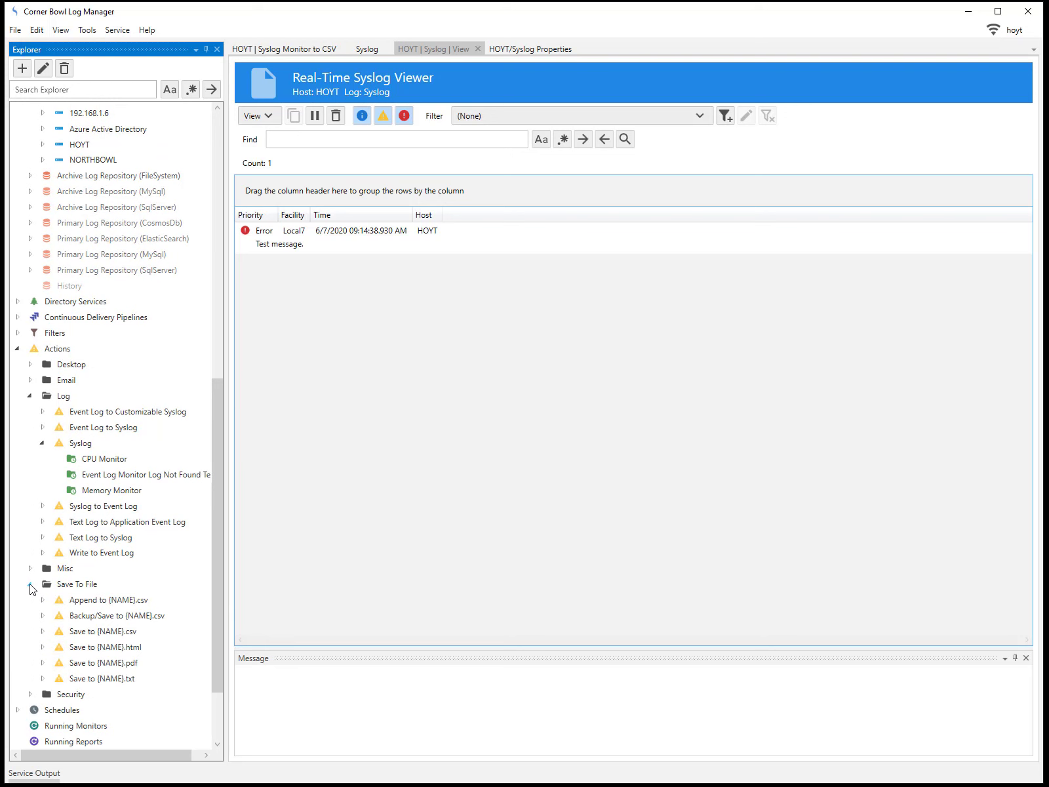
double_click(81, 597)
right_click(81, 598)
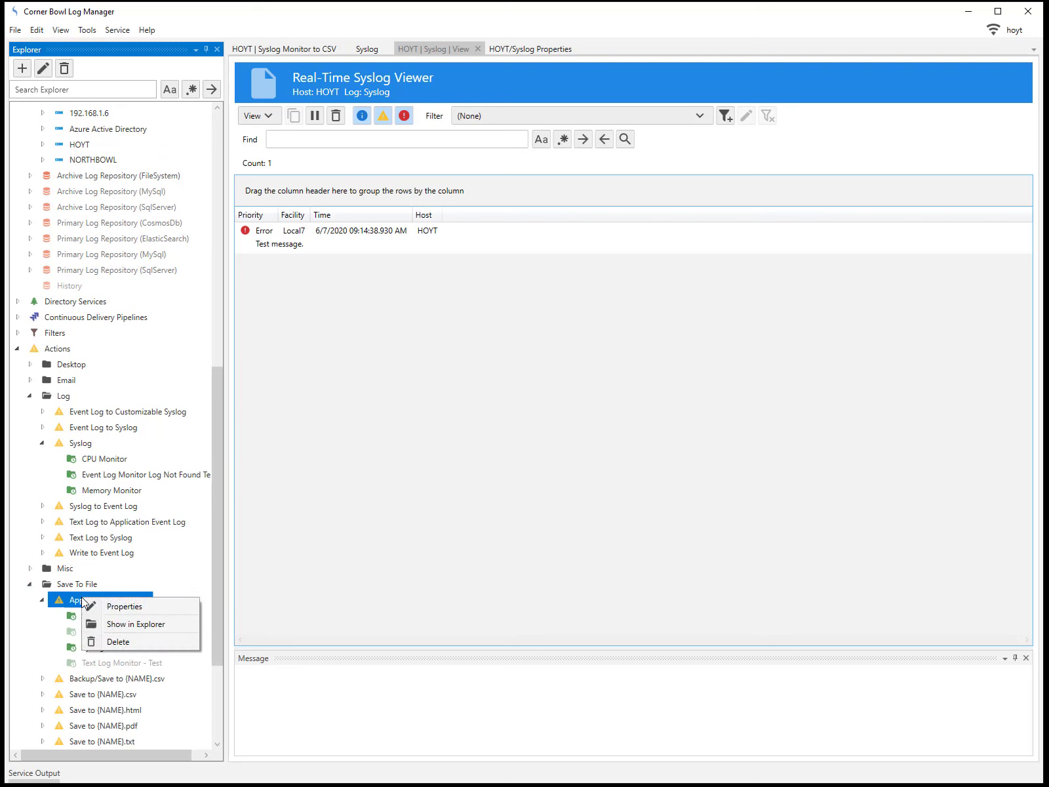
left_click(119, 624)
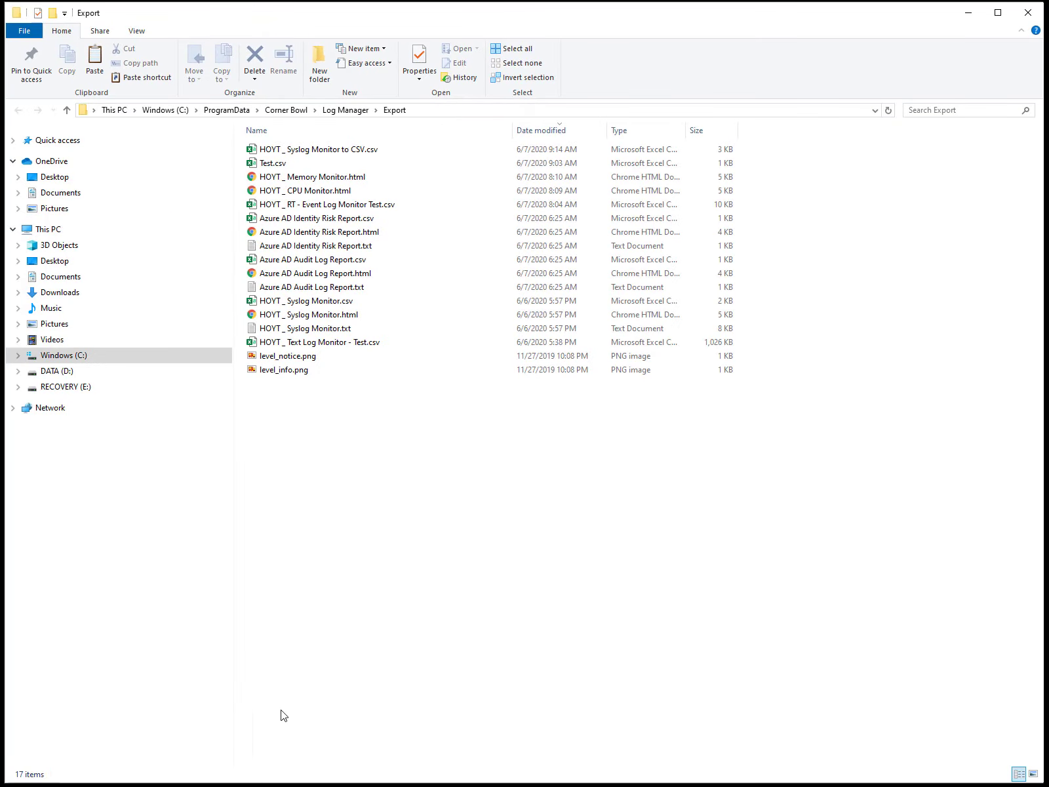
Open HOYT _ Syslog Monitor to CSV.csv from the Export folder
double_click(320, 151)
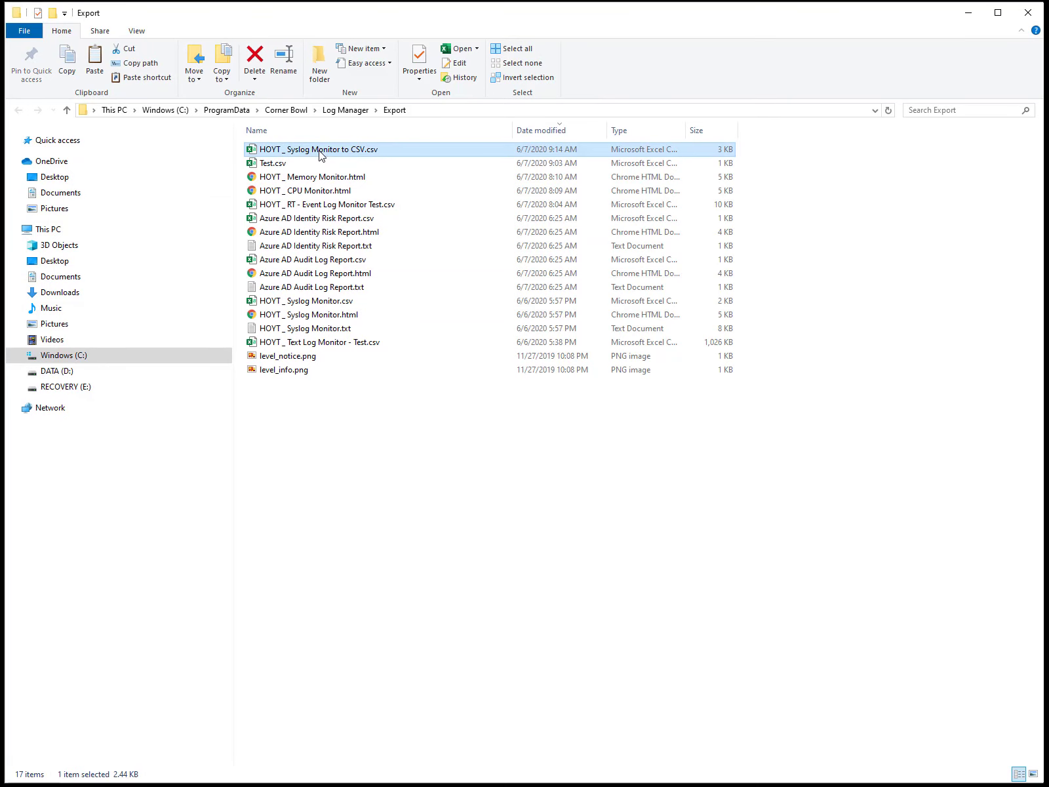